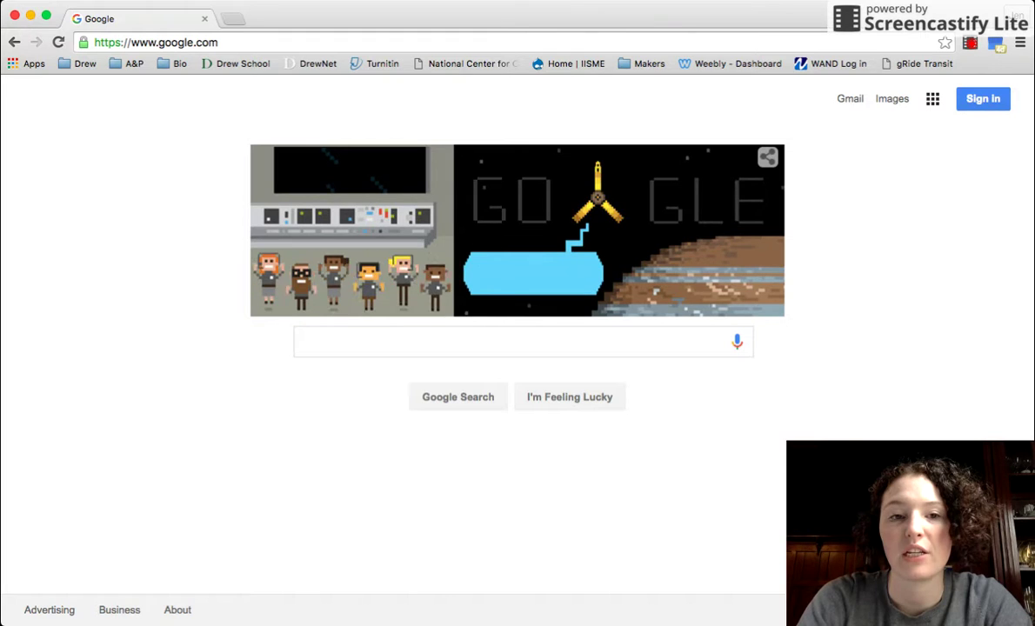
Step: Sign in to Google with the school account, using the account password
left_click(988, 103)
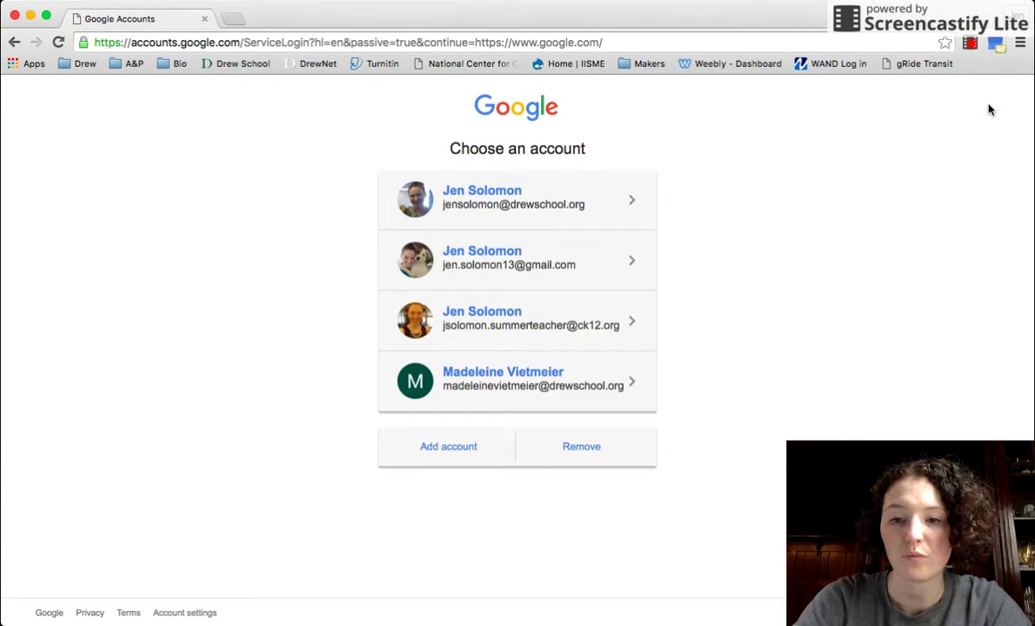
left_click(591, 215)
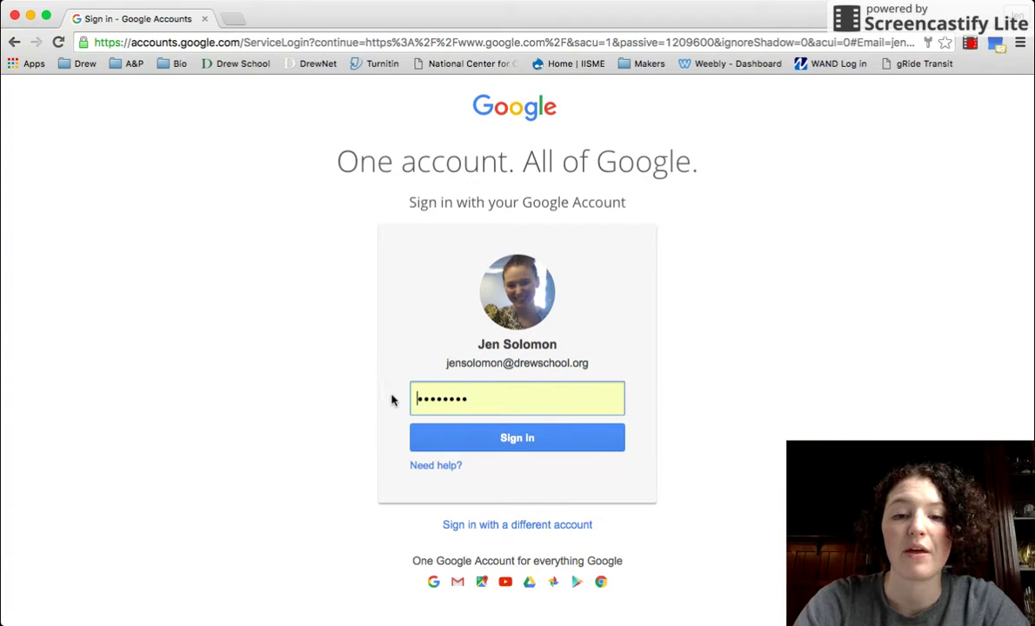
left_click(467, 440)
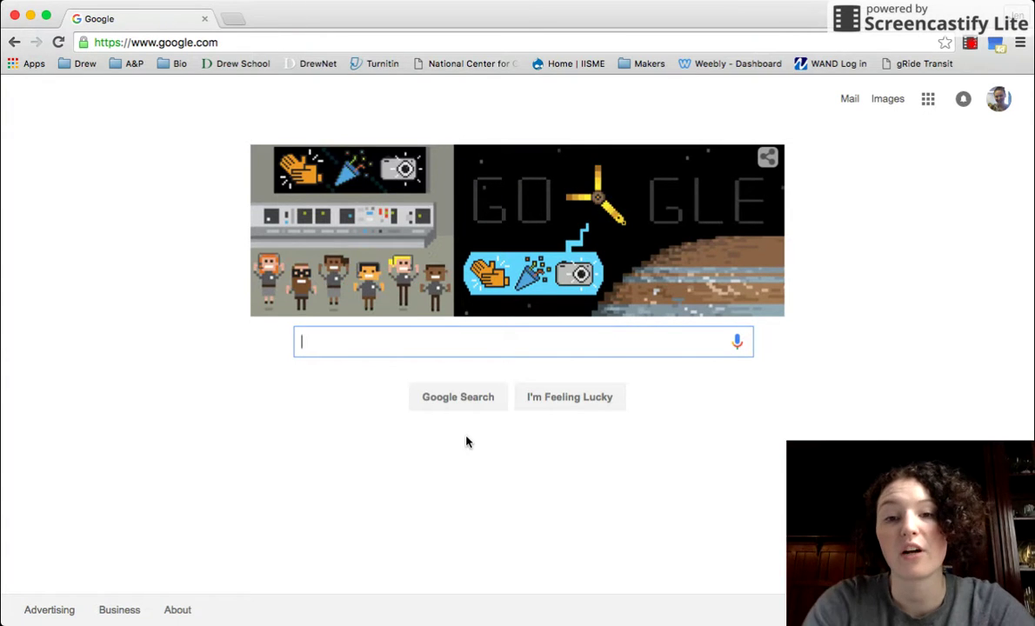
Step: View the Google apps list and Chrome's apps page as ways of reaching Google Drive
left_click(928, 100)
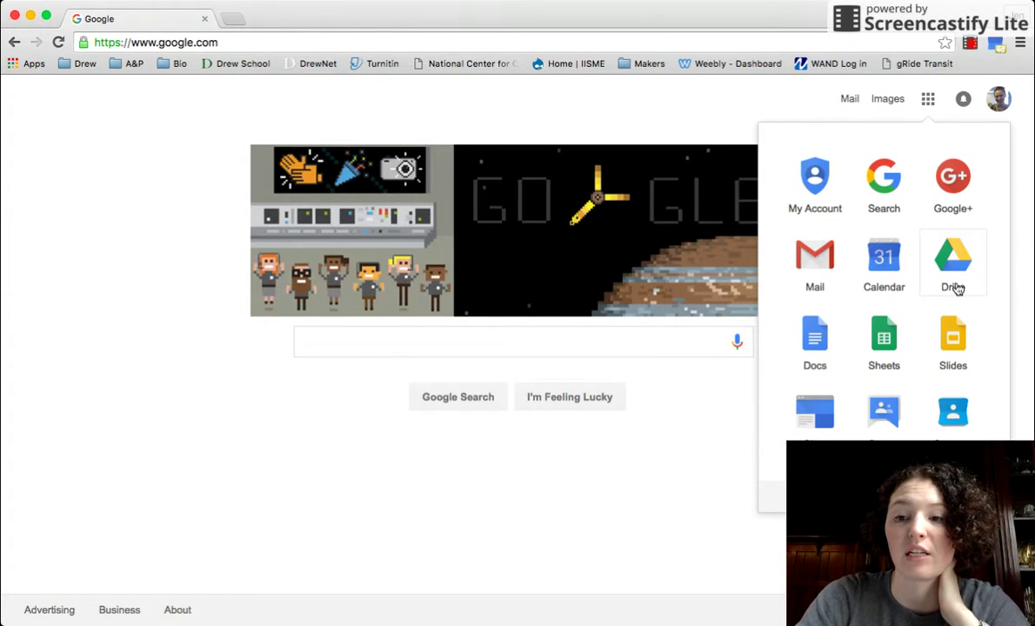
left_click(87, 130)
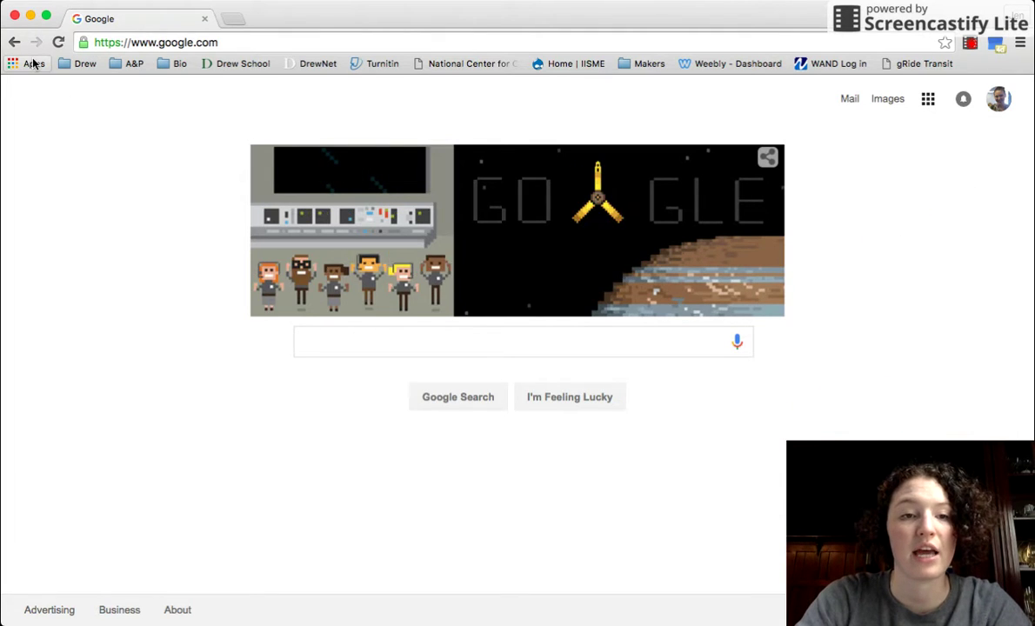
left_click(33, 66)
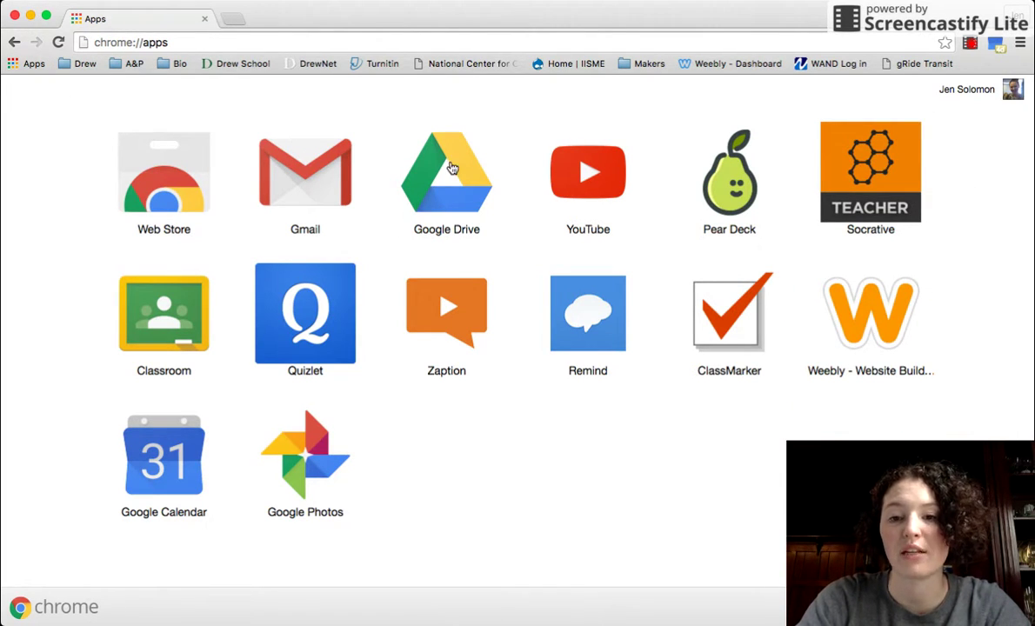
Step: Go to drive.google.com and open Drive again from the Google apps list
left_click(228, 43)
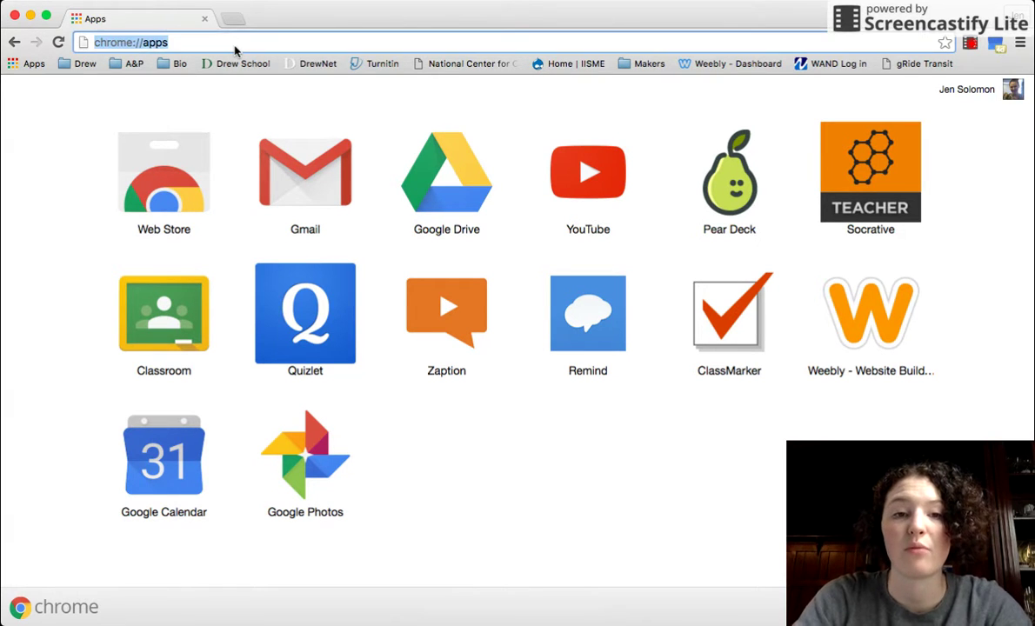
type("drive.google.com")
key("Return")
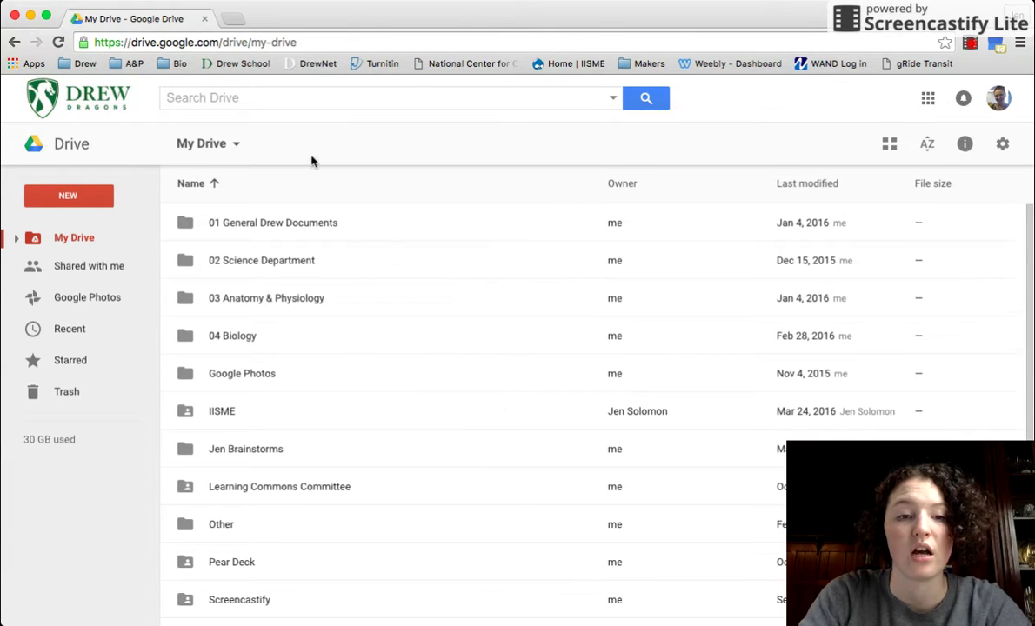
left_click(928, 99)
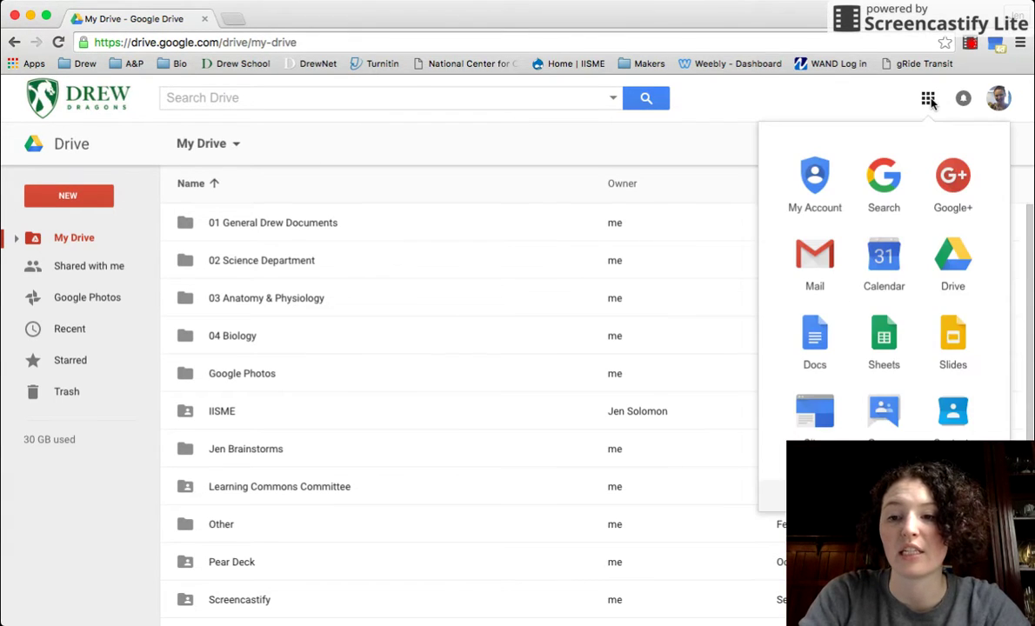
left_click(949, 278)
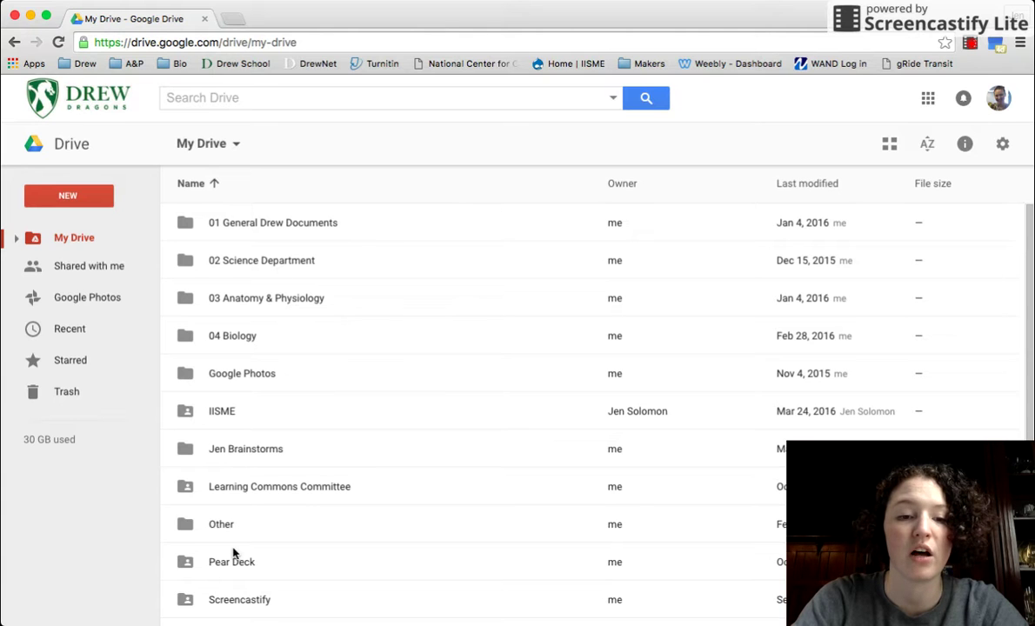
Step: Look through the files in My Drive and compare the grid layout with the list layout
scroll(233, 553, "down", 5)
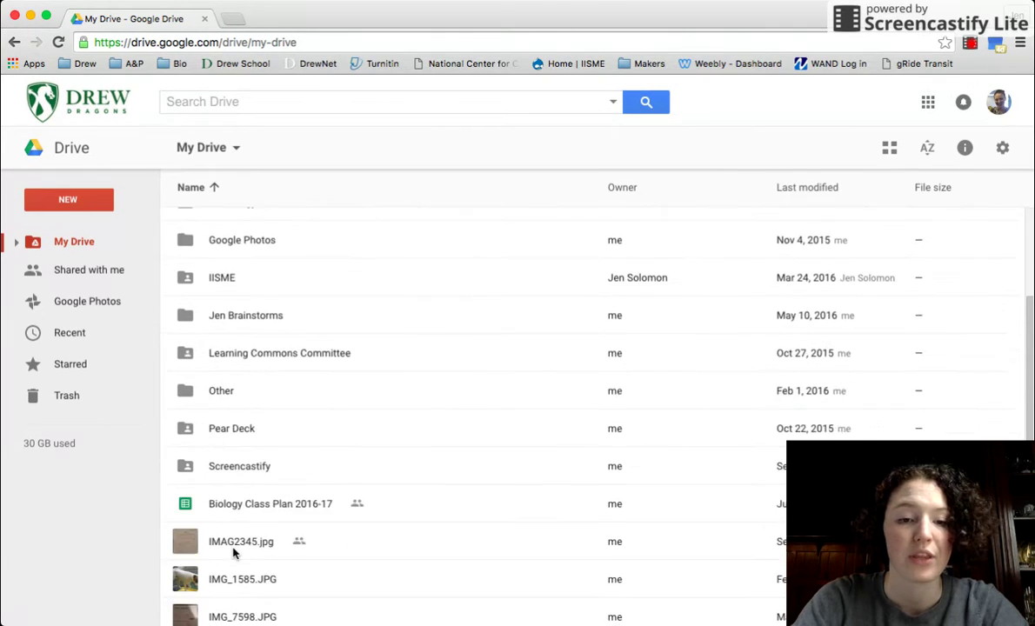
scroll(268, 452, "up", 5)
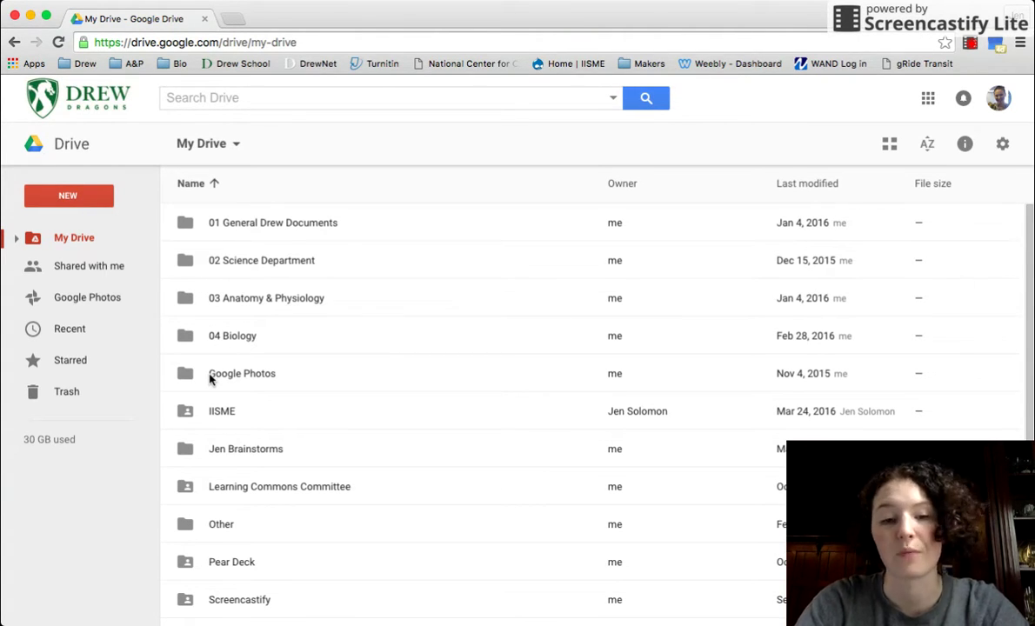
left_click(889, 145)
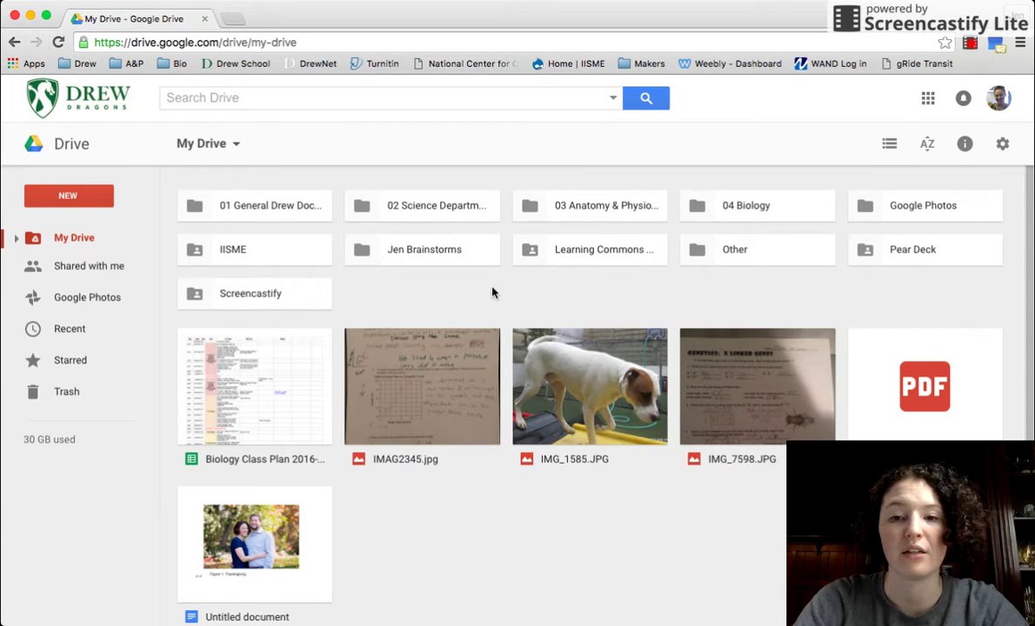
left_click(889, 144)
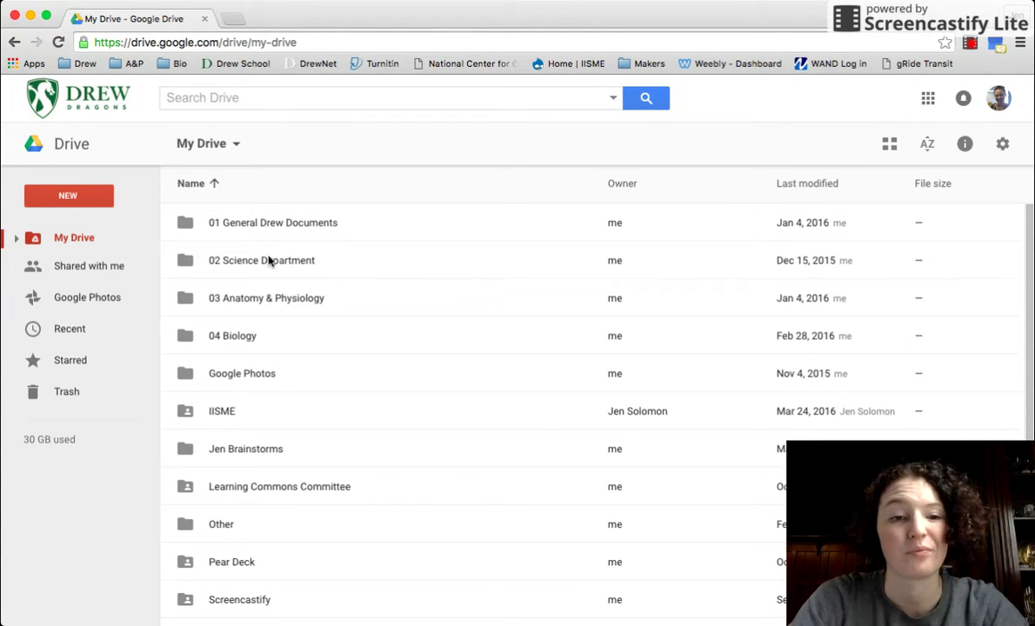
Step: Create a folder named Orientation in My Drive and open it
left_click(88, 199)
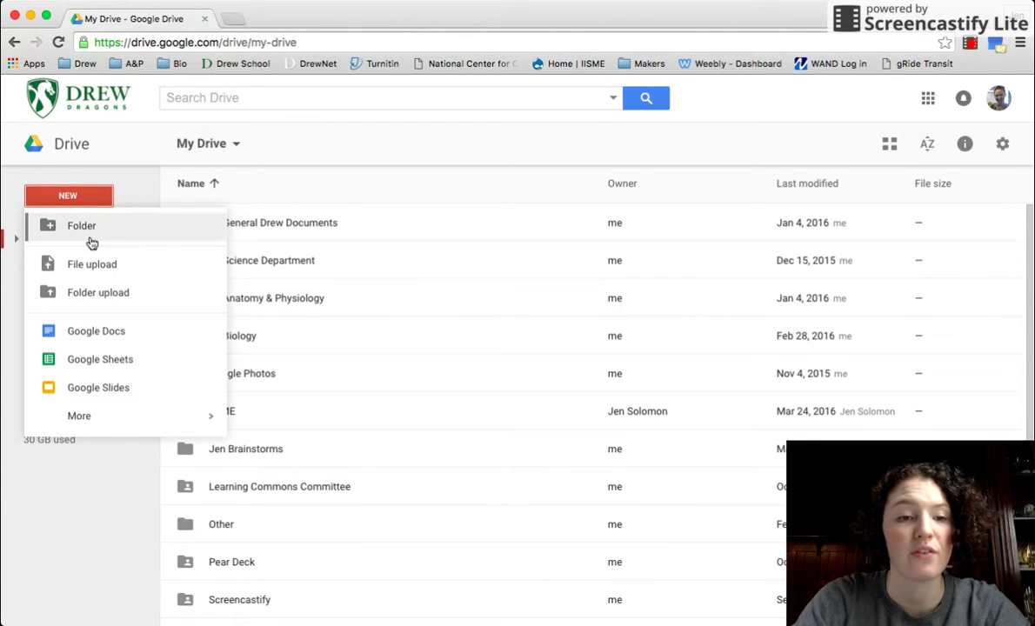
left_click(90, 236)
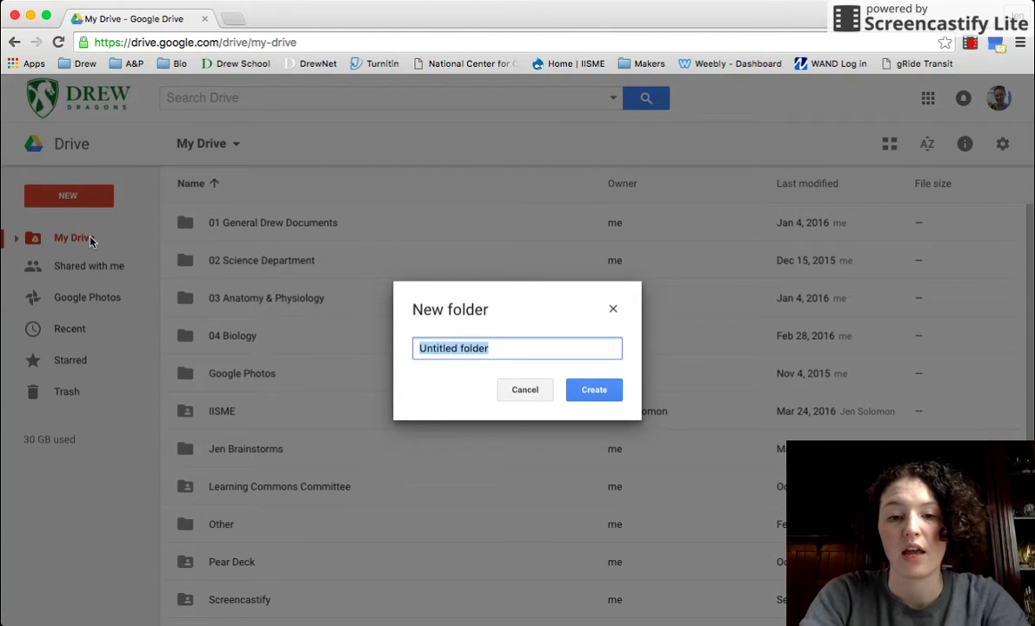
type("Orientation")
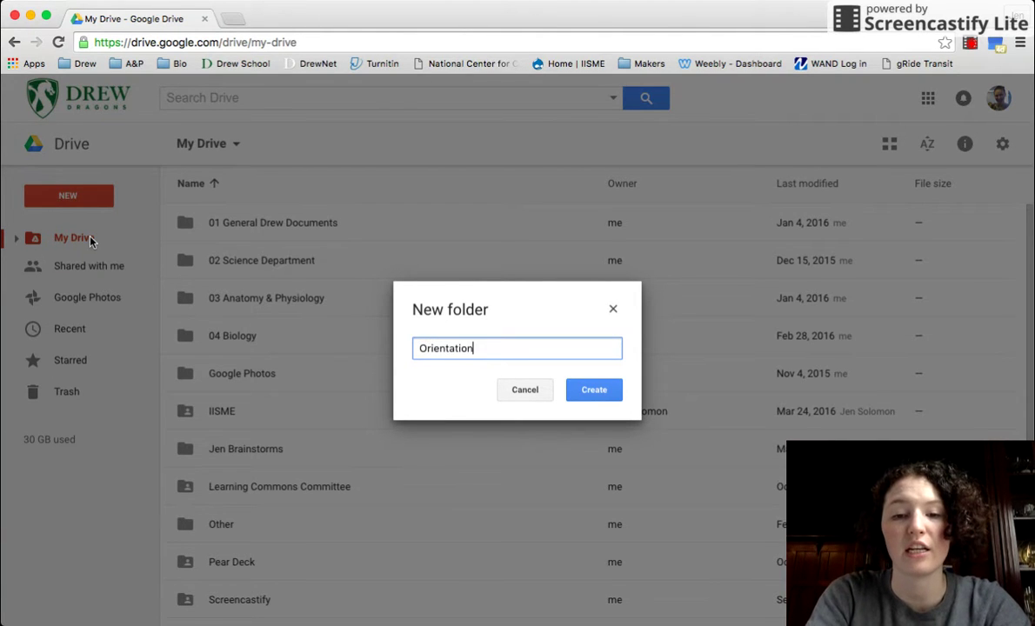
key("Return")
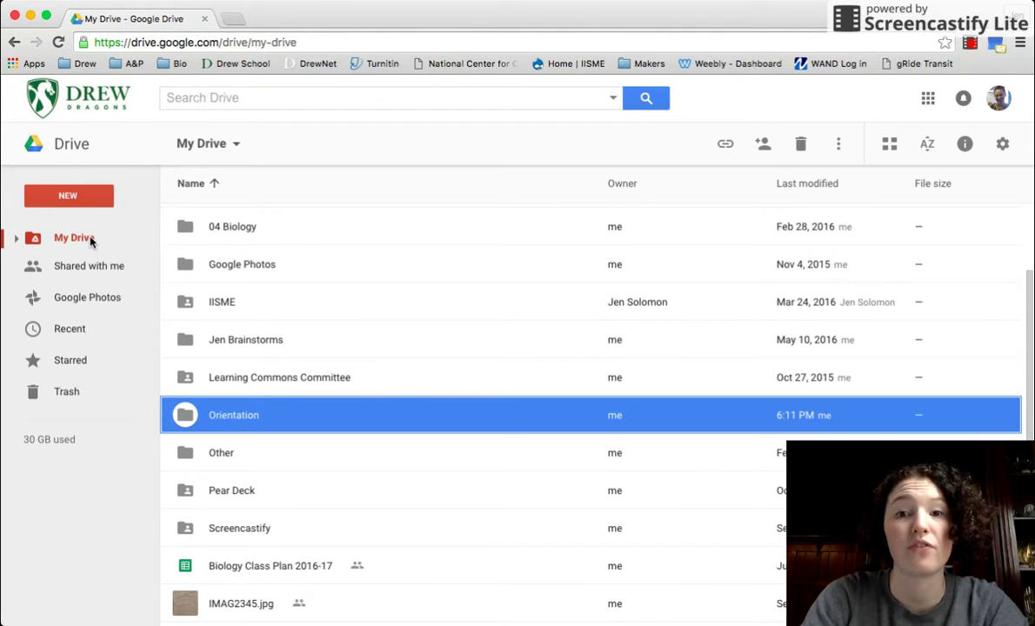
double_click(249, 424)
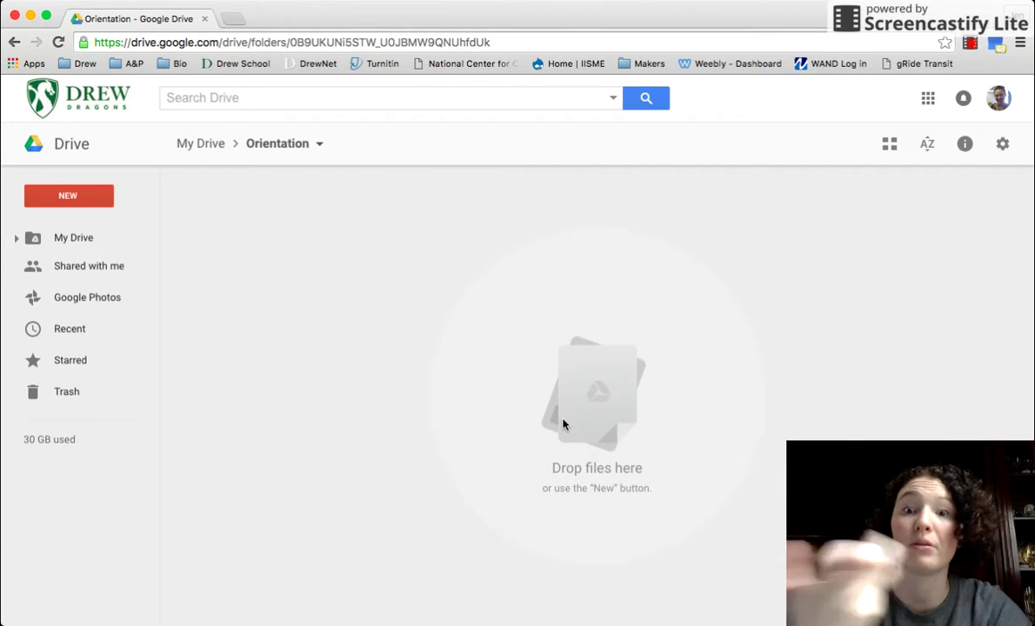
Step: Create a blank Google Docs document in the Orientation folder and check the folder before returning to the document
left_click(108, 203)
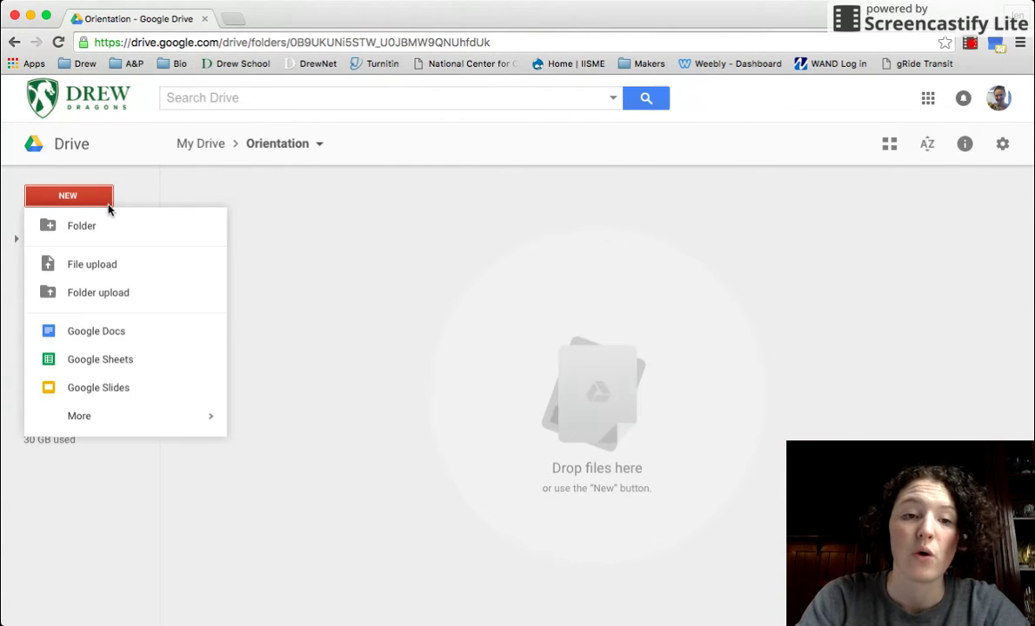
left_click(97, 332)
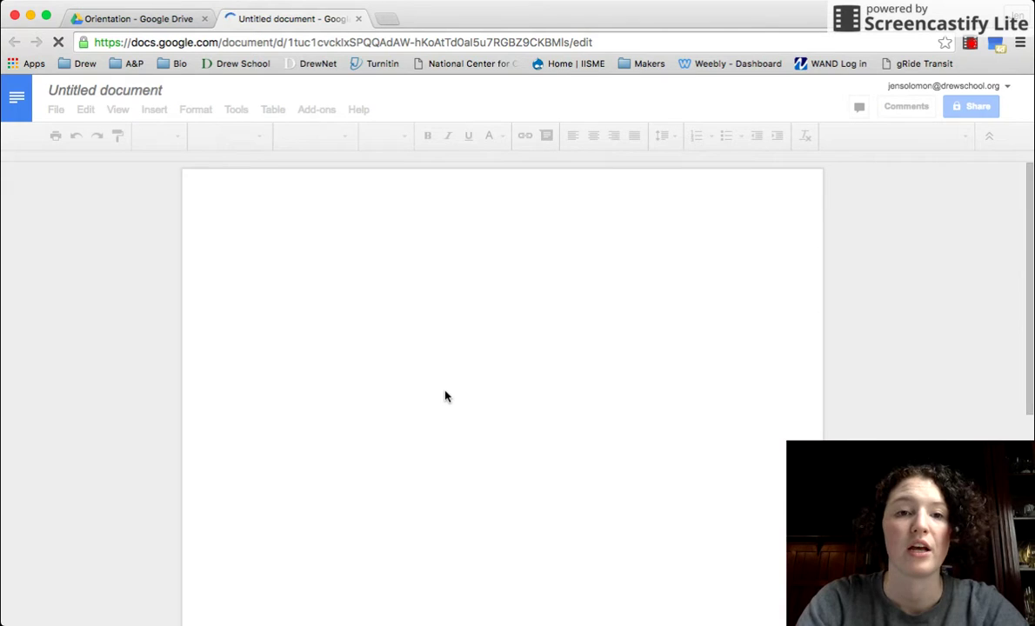
left_click(153, 22)
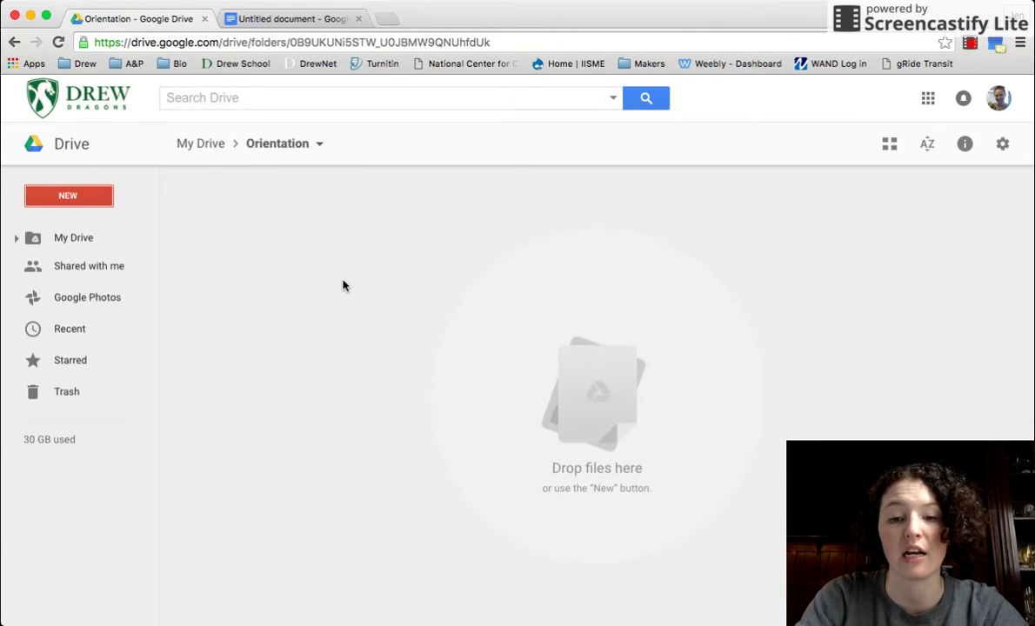
left_click(277, 19)
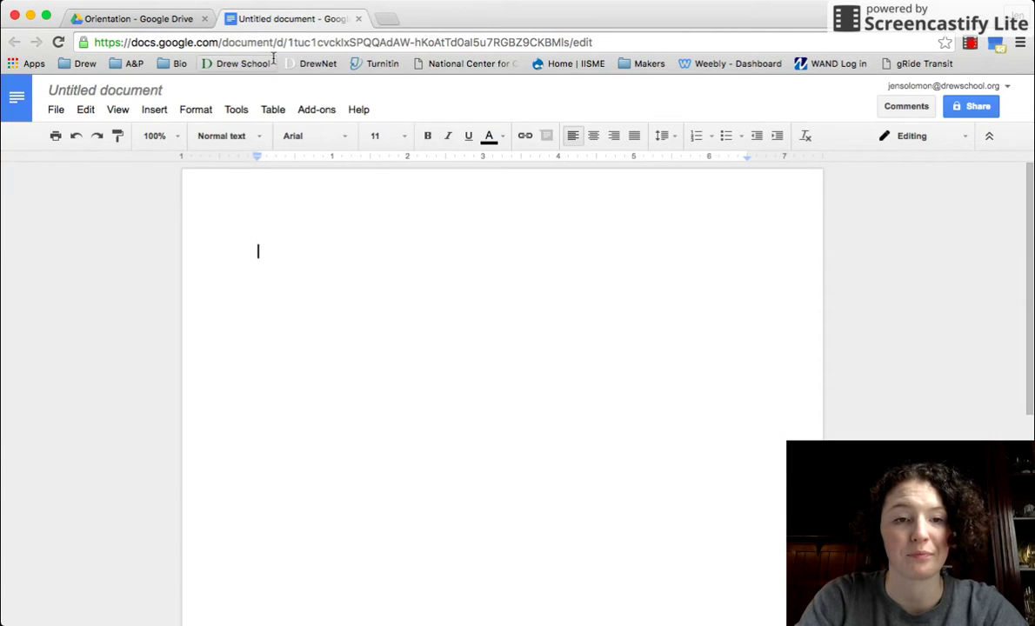
Step: Title the document "What … Did This Summer" with the teacher's title and surname inserted, and check its listing in the Orientation folder
left_click(121, 93)
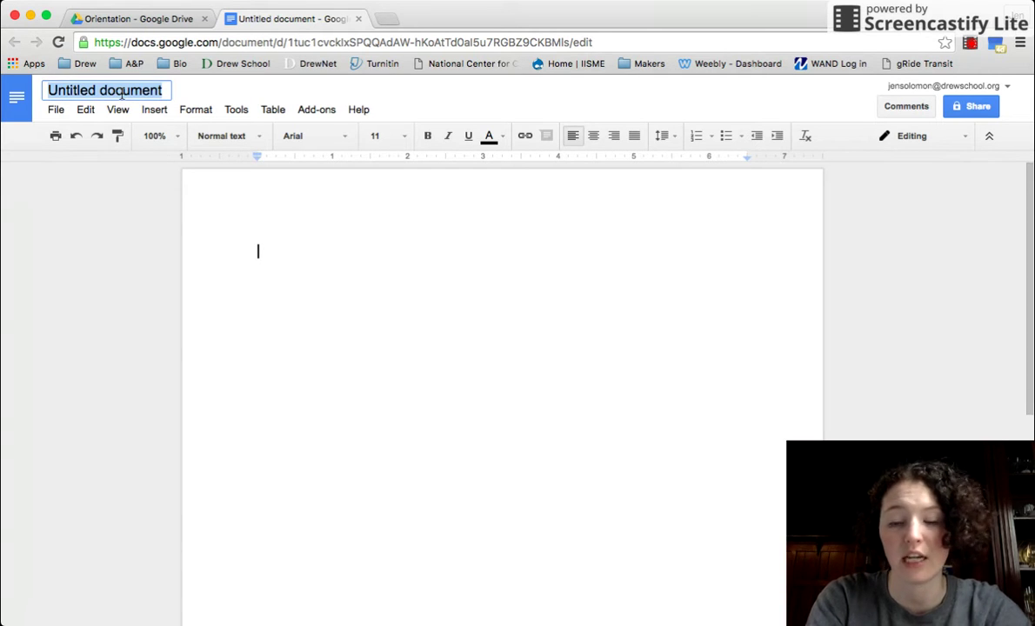
type("What M")
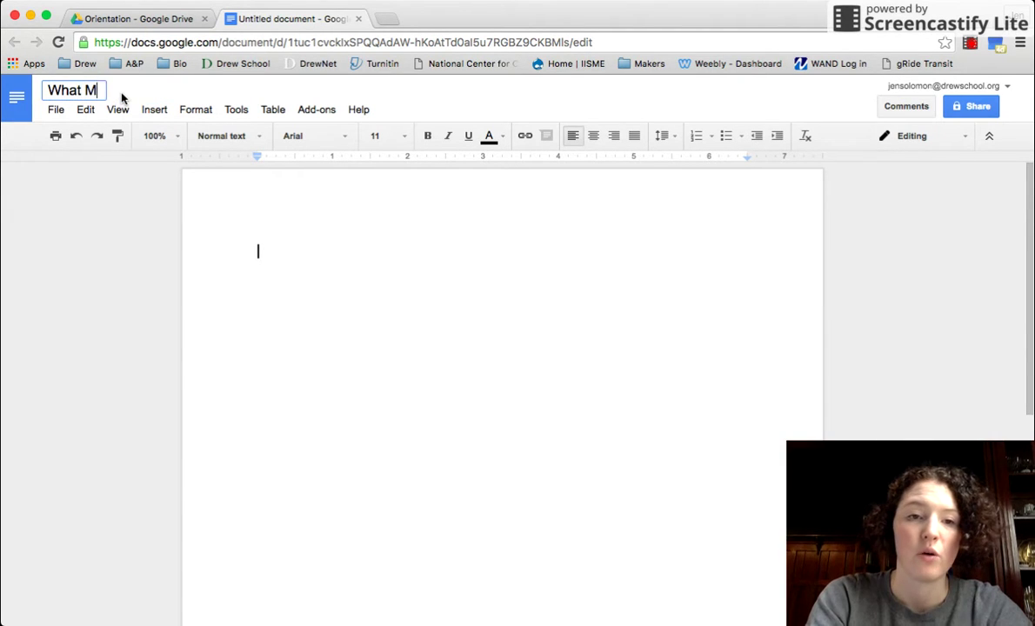
type("rs. Solomon ")
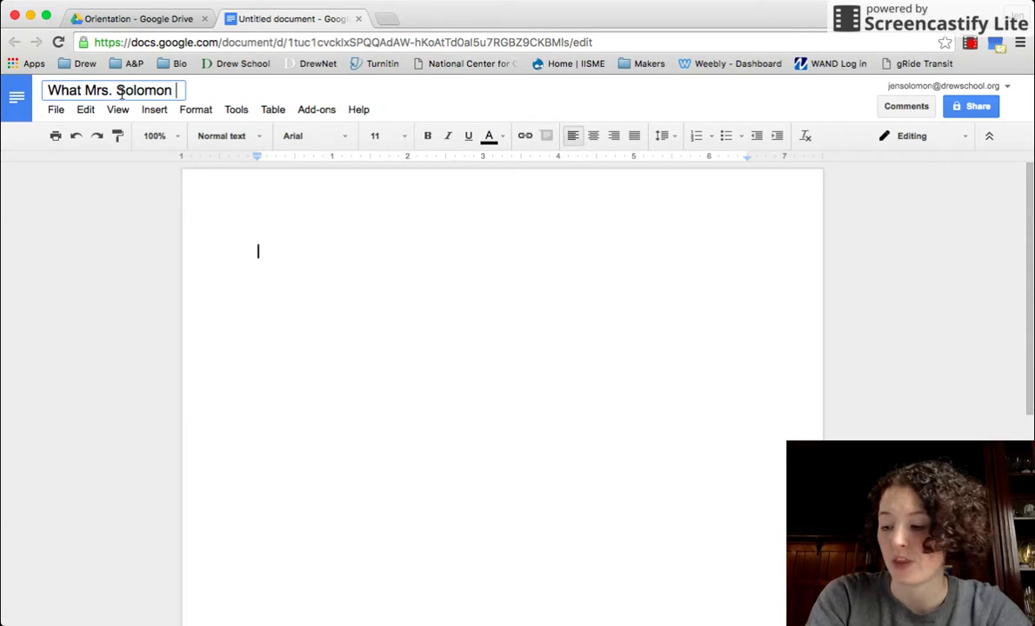
type("Did This Summer")
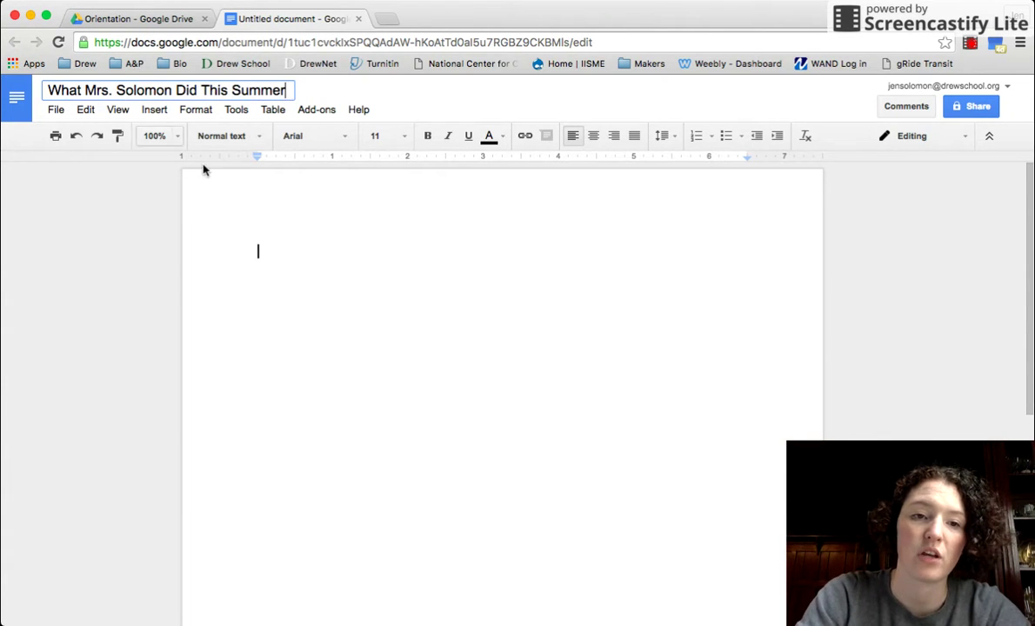
left_click(349, 303)
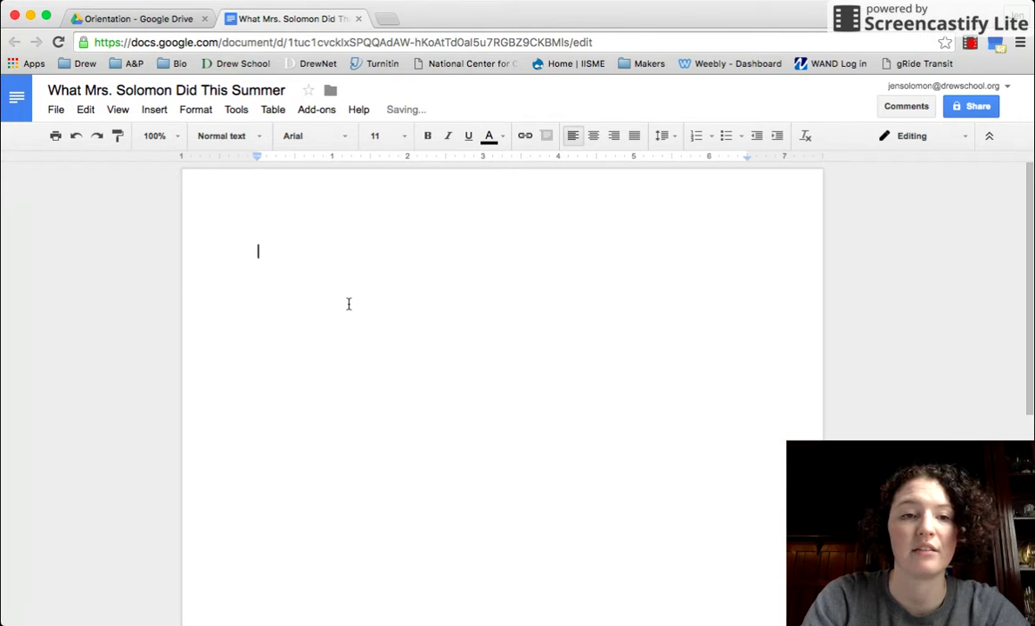
left_click(165, 21)
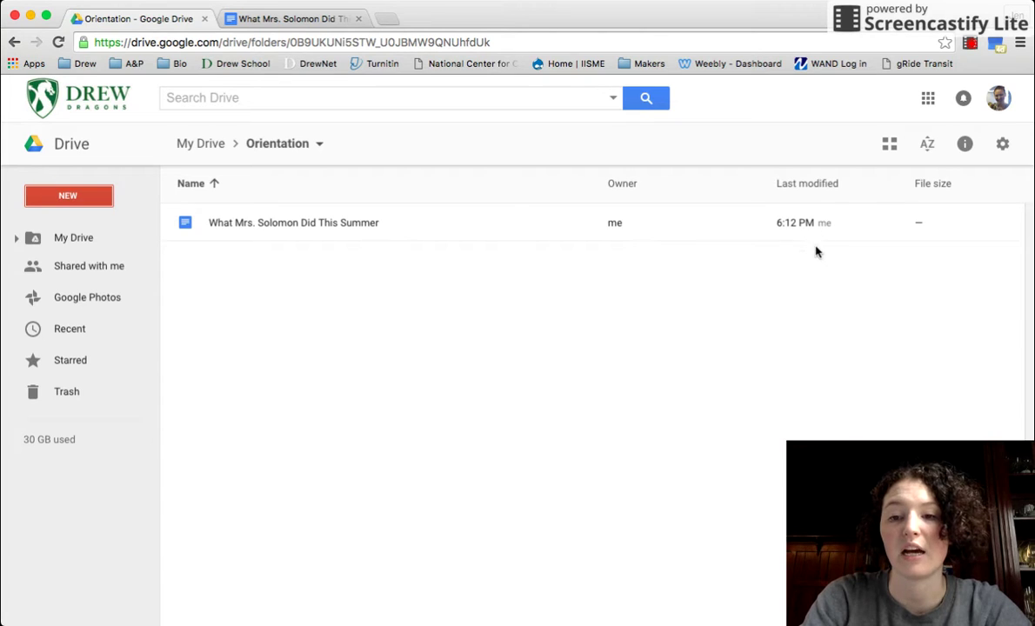
left_click(287, 18)
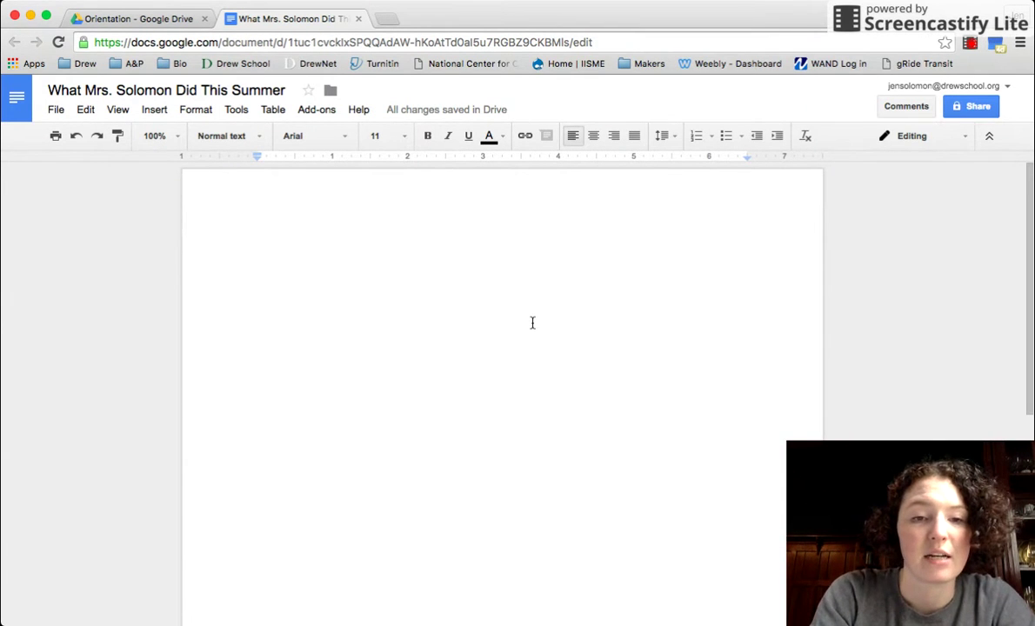
Step: Write the body text "went to a wedding on the east coast. It was fun. She also did research at Genentech." after the teacher's title and surname
type("Mrs. Solomon wen")
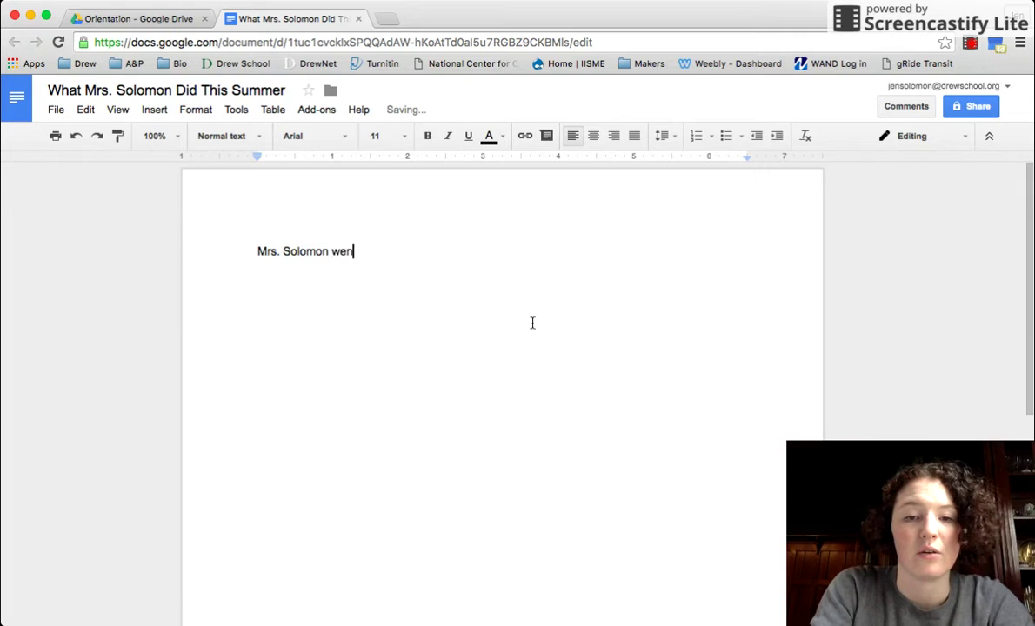
type("t to a wedding ")
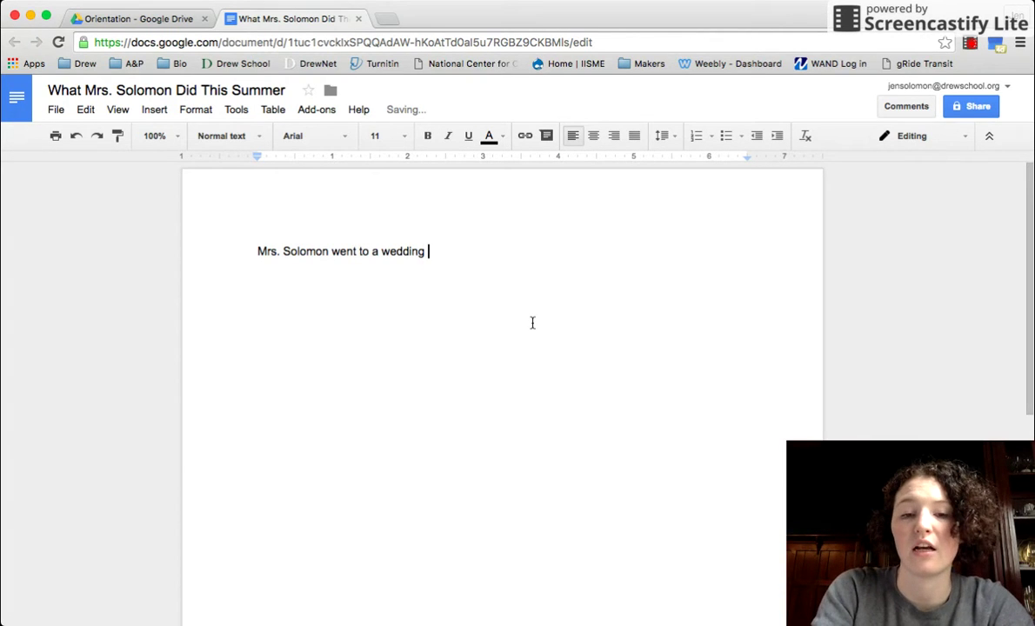
type("on the east coast")
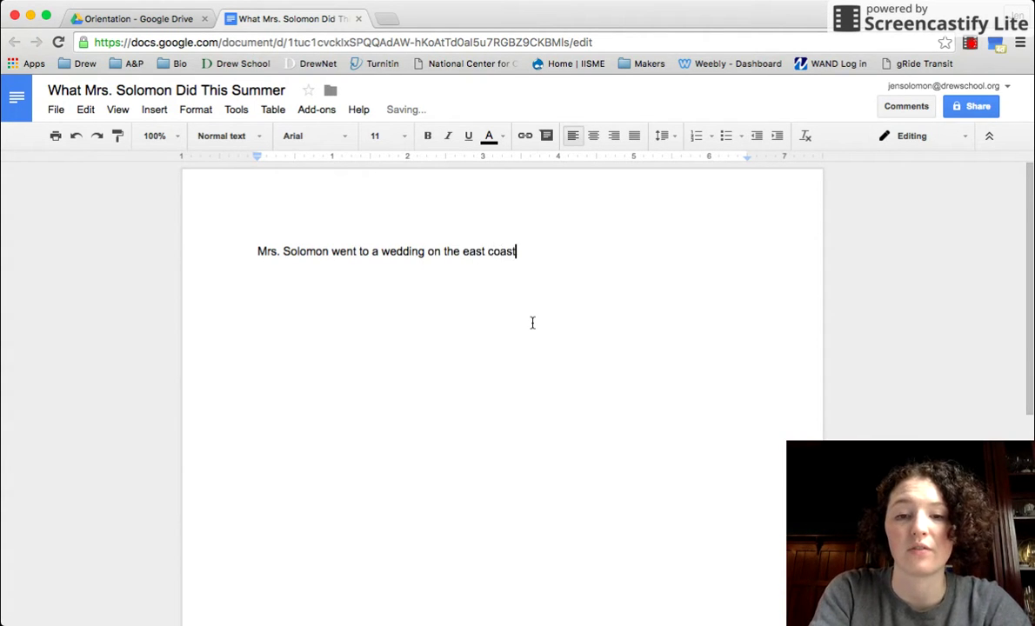
type(". It was fu")
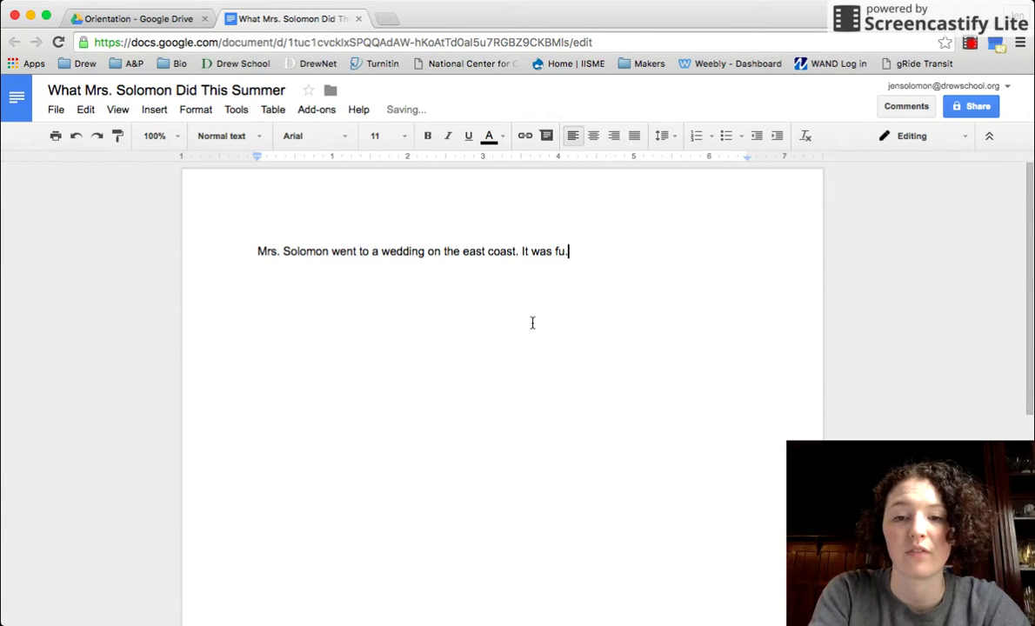
type("n. She also ")
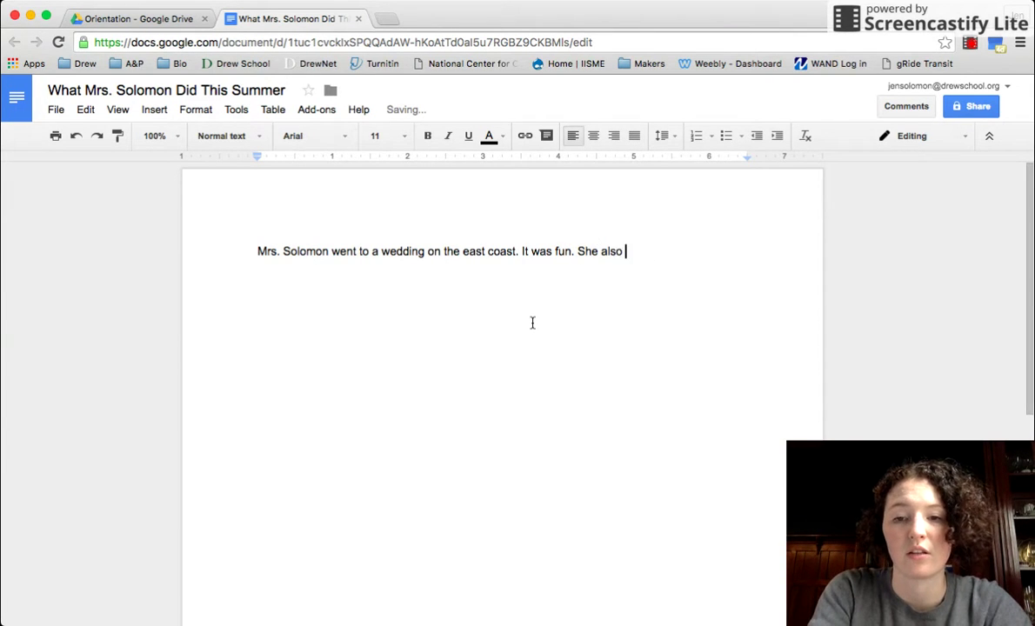
type("did research at Genen")
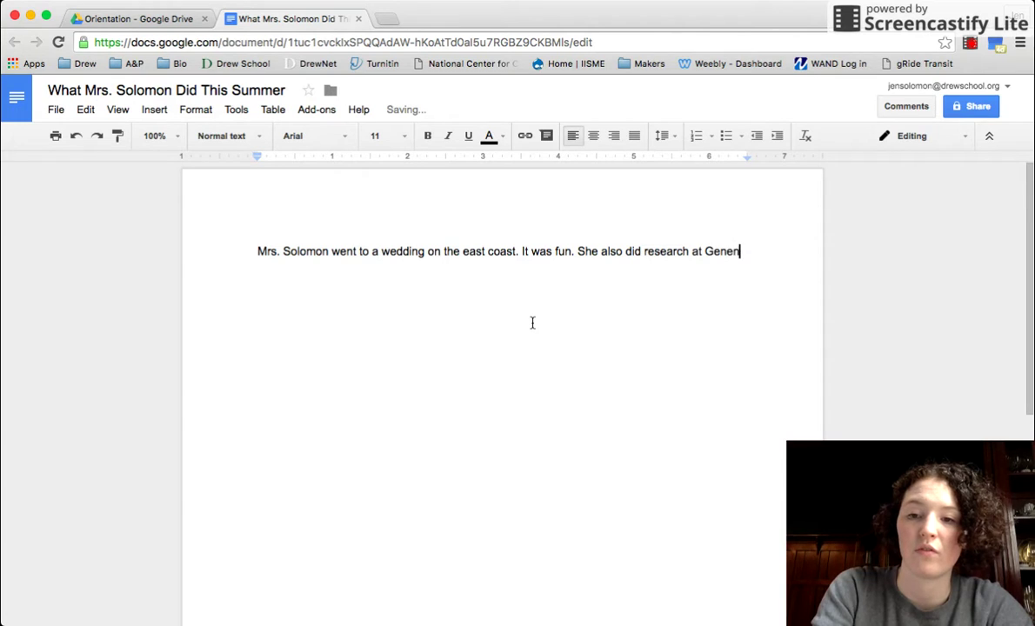
type("tech.")
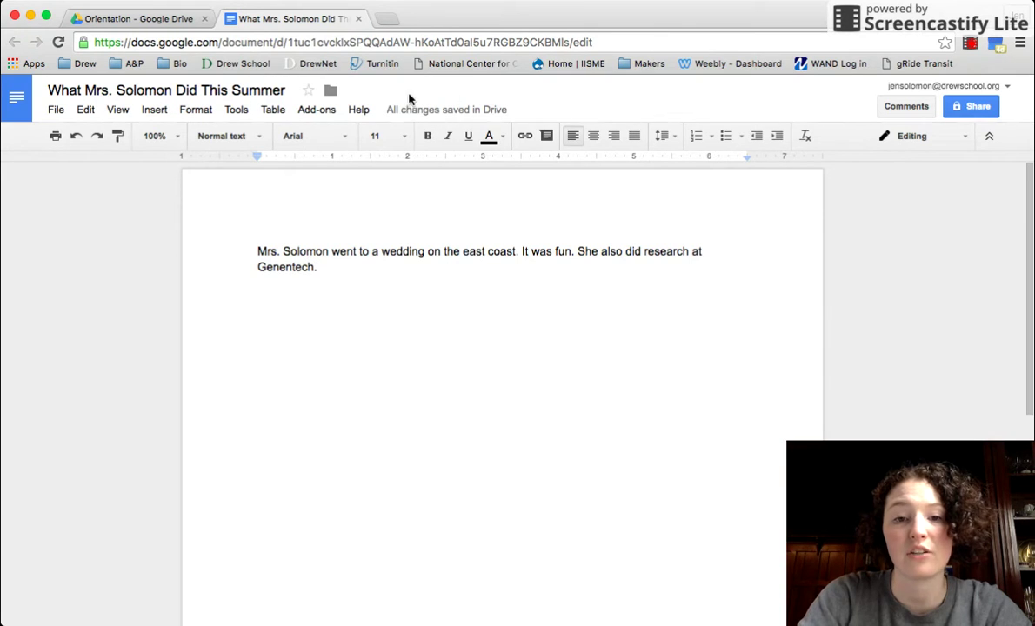
Step: Check that the text was saved by closing the document and reopening it from the Orientation folder, and close it again
mouse_move(433, 115)
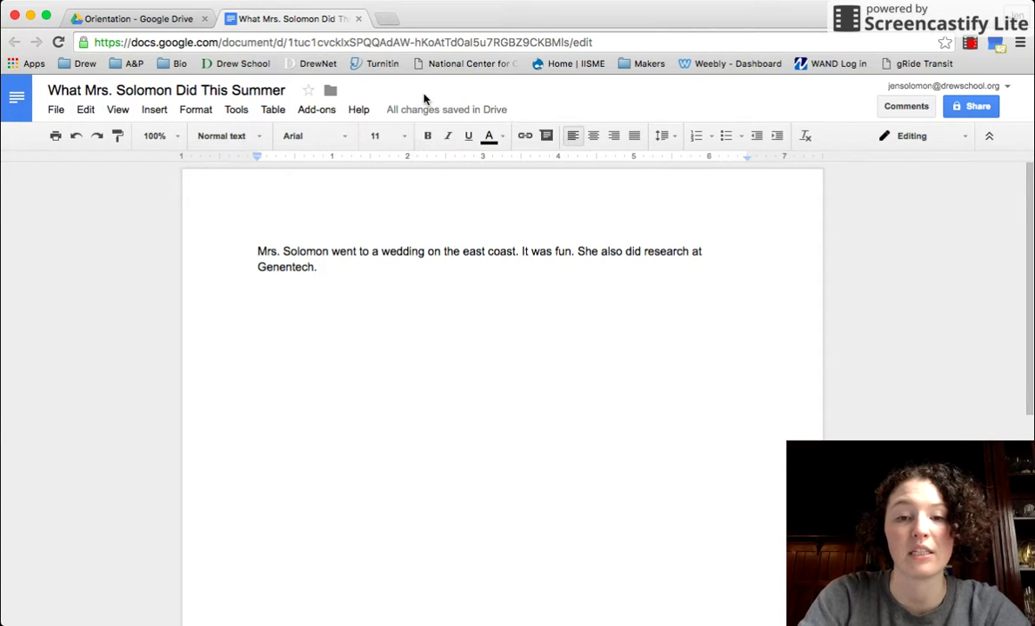
left_click(358, 19)
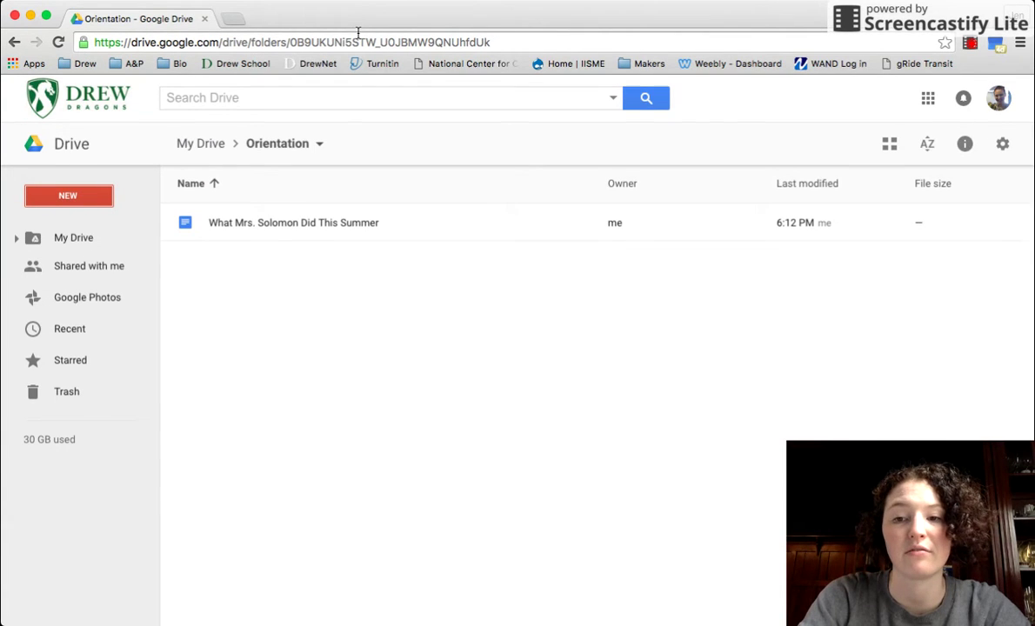
double_click(322, 228)
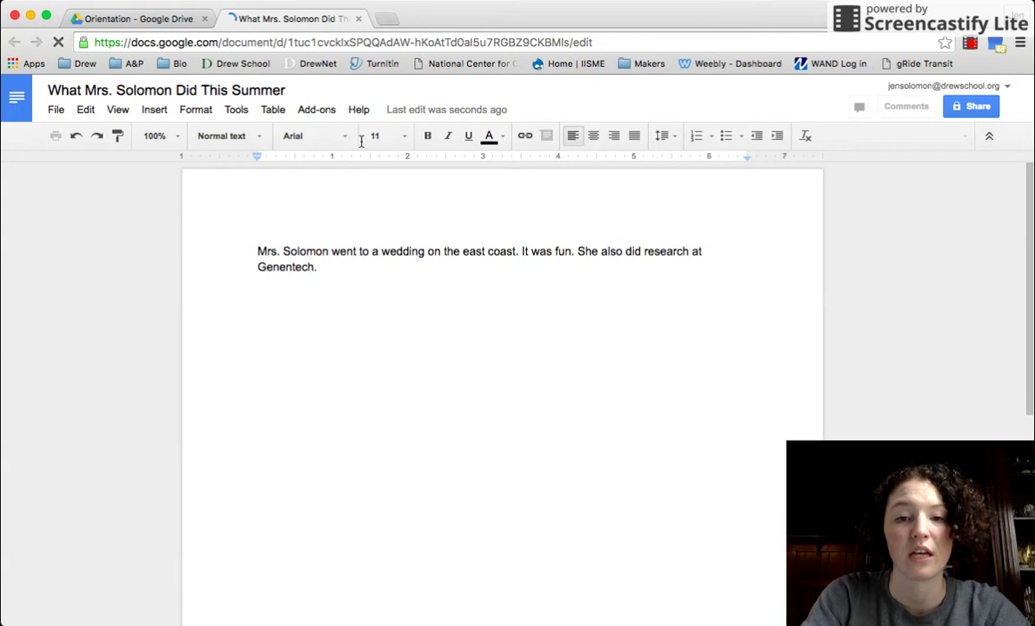
left_click(358, 19)
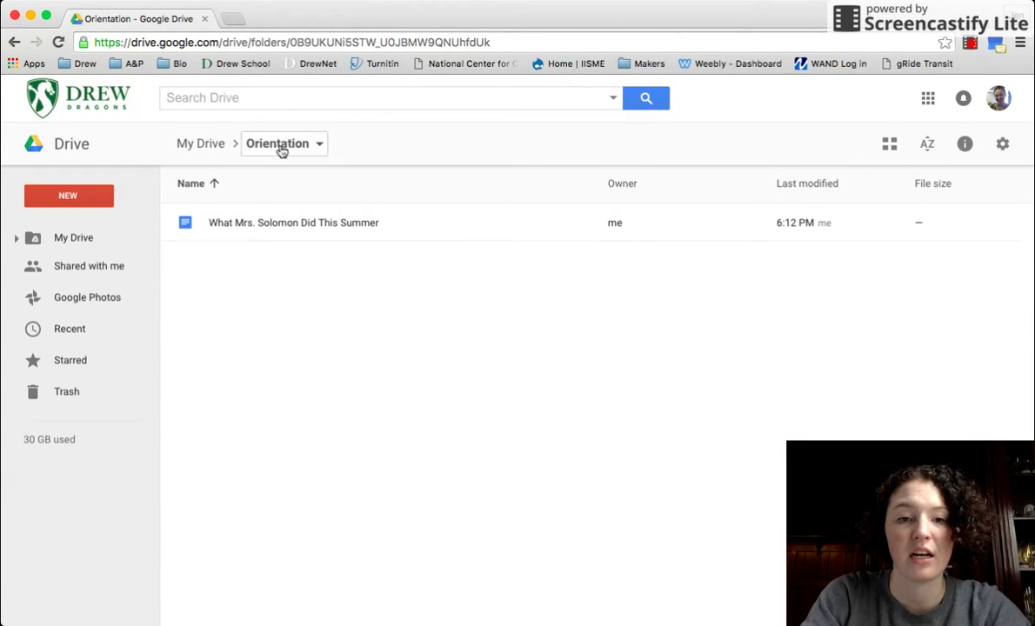
Step: Select the Orientation folder in My Drive, view its sharing dialog and close it without adding anyone
left_click(200, 146)
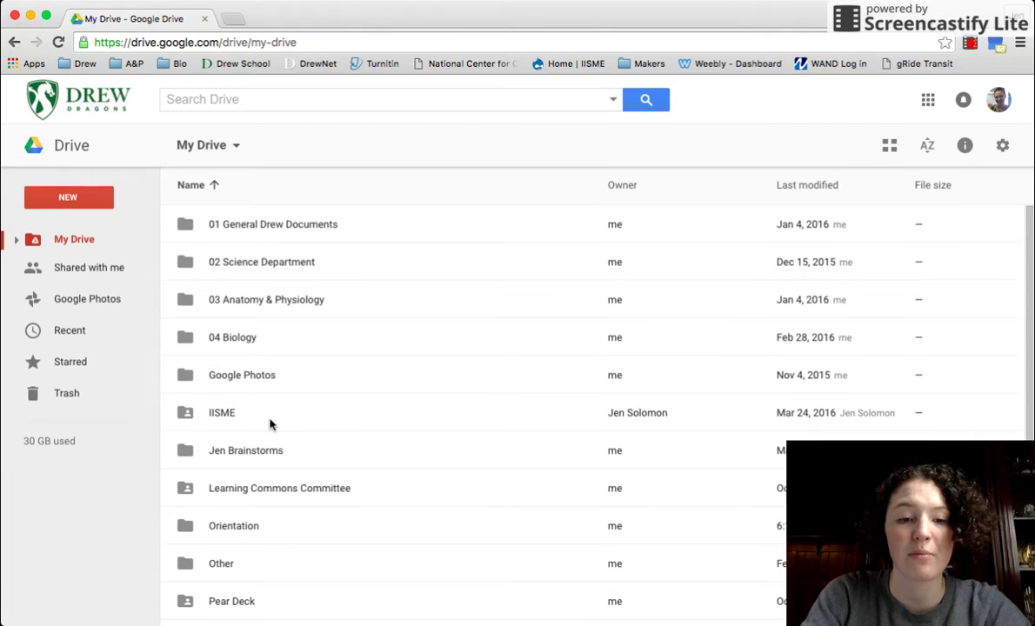
left_click(255, 524)
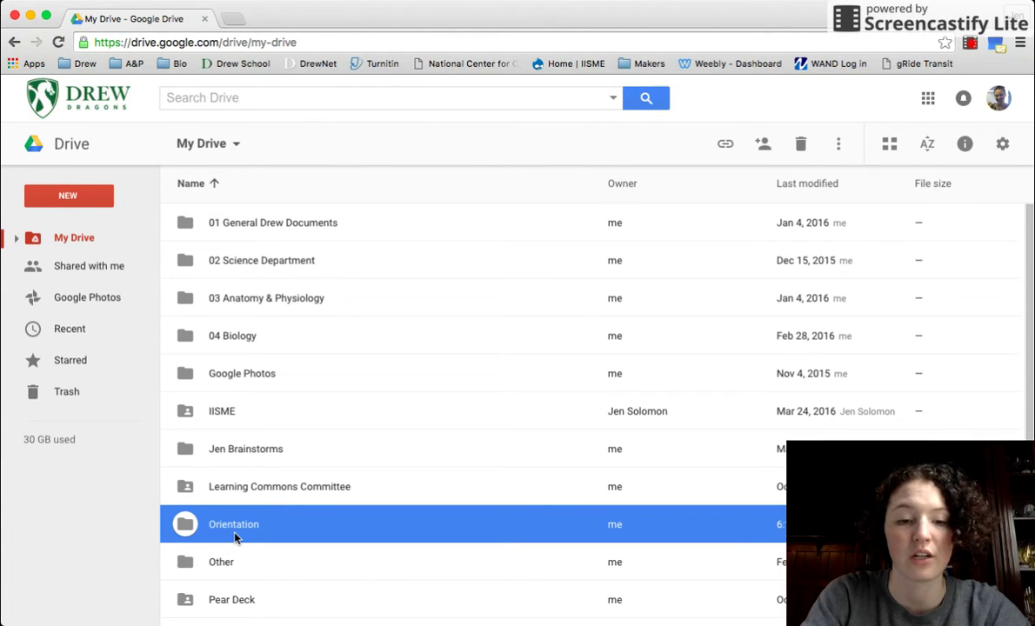
left_click(770, 147)
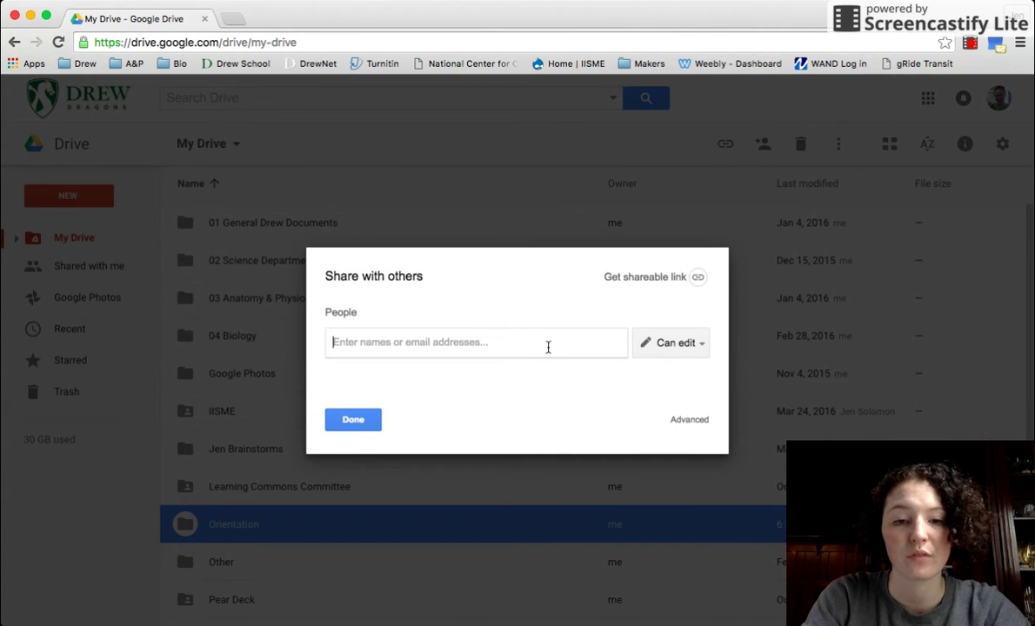
left_click(357, 423)
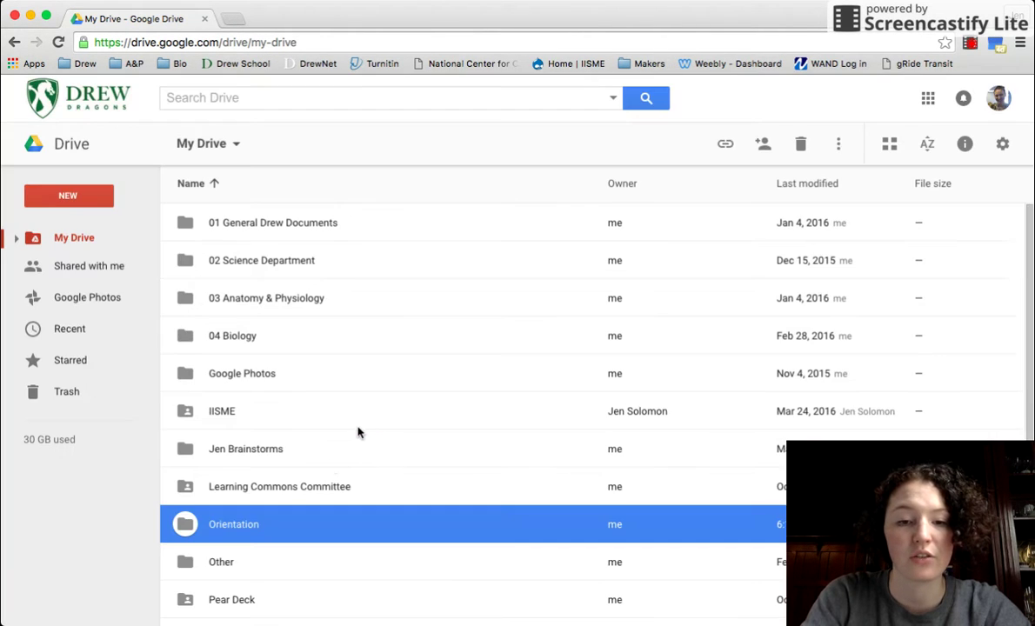
Step: Reopen sharing for the Orientation folder and add a colleague from the suggested school contacts as recipient
right_click(267, 519)
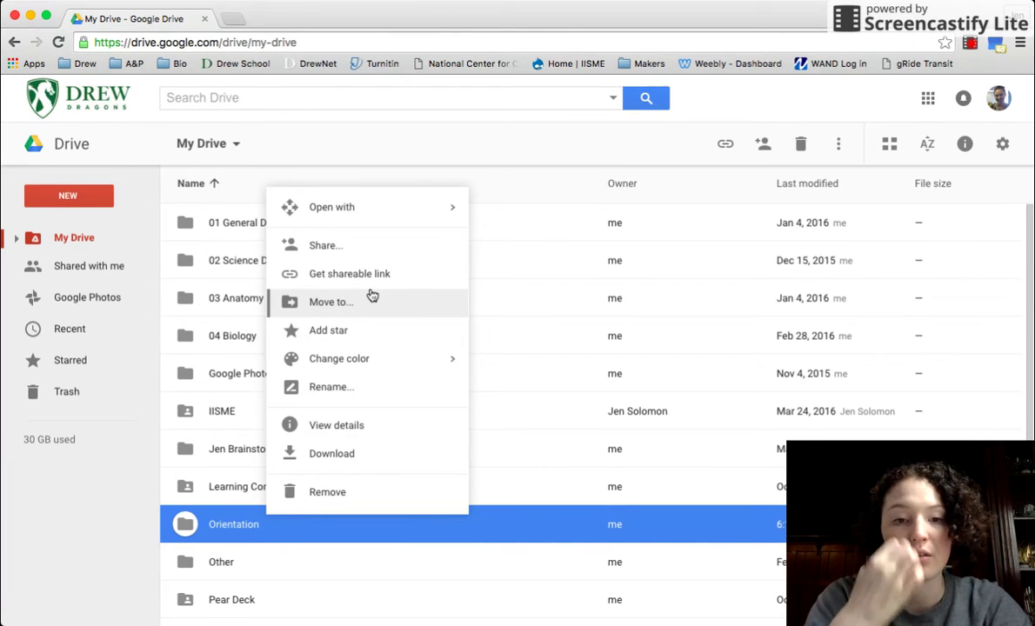
left_click(351, 248)
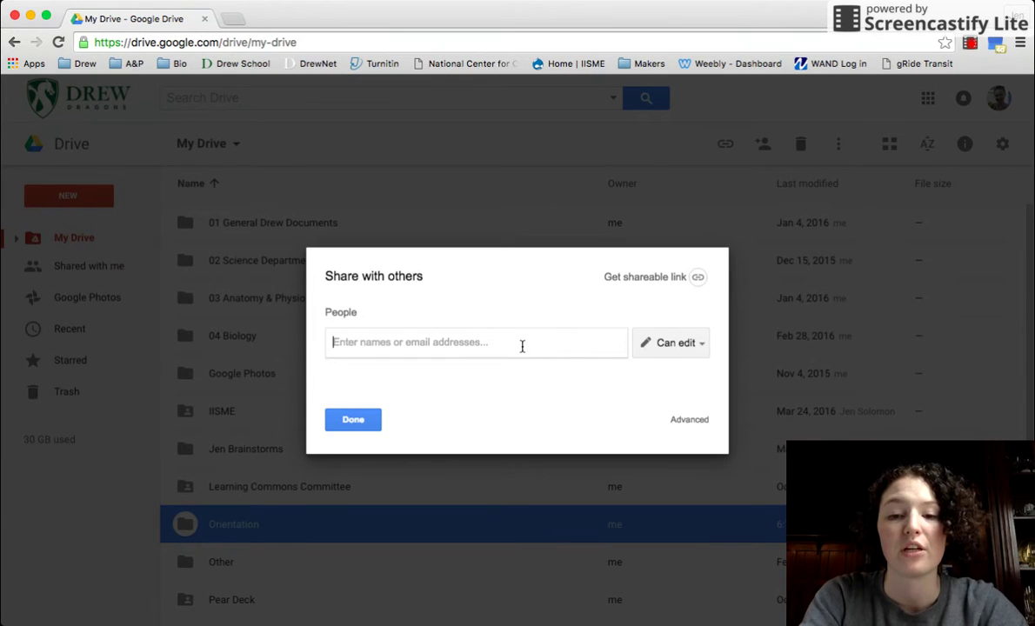
type("Jo")
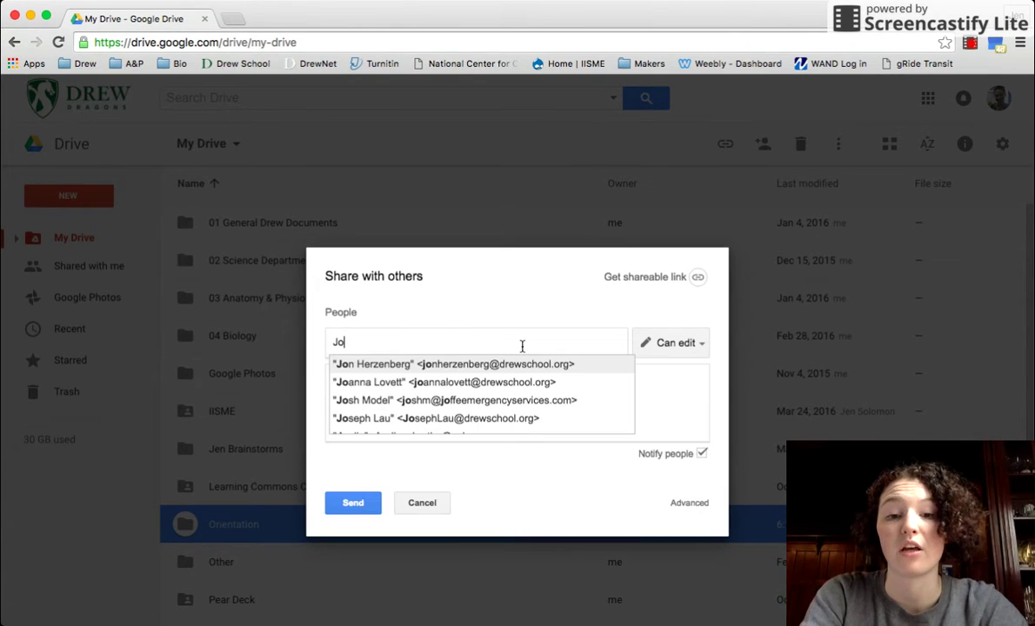
key("BackSpace")
key("BackSpace")
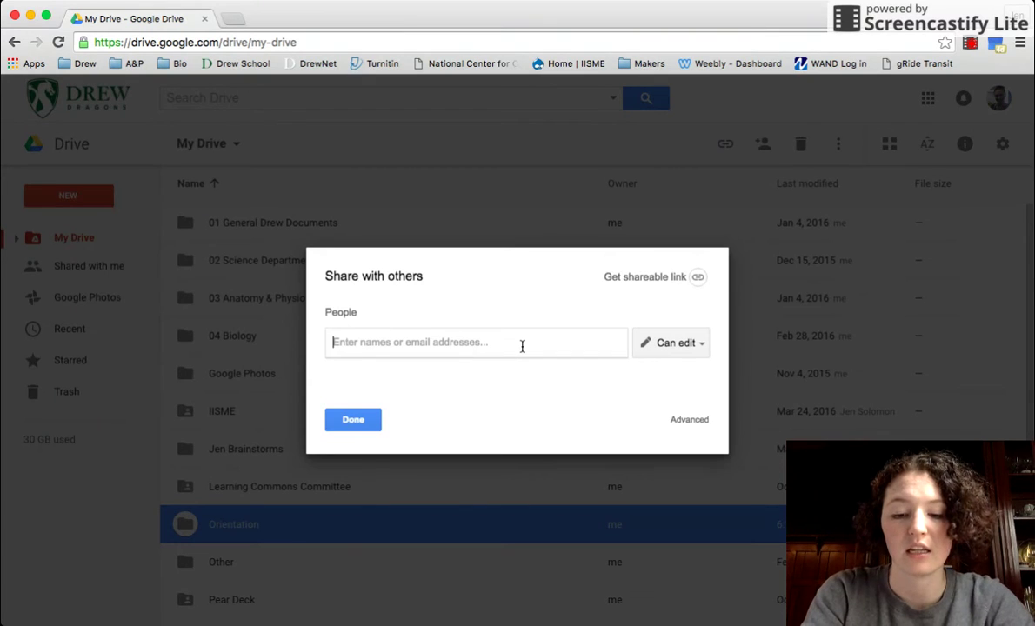
type("Joann")
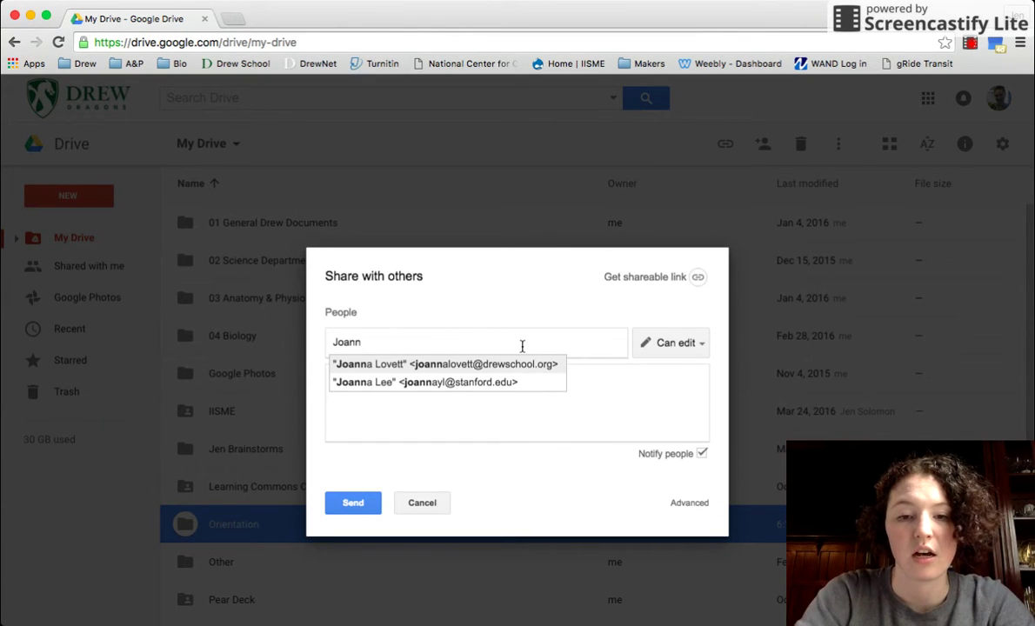
left_click(442, 366)
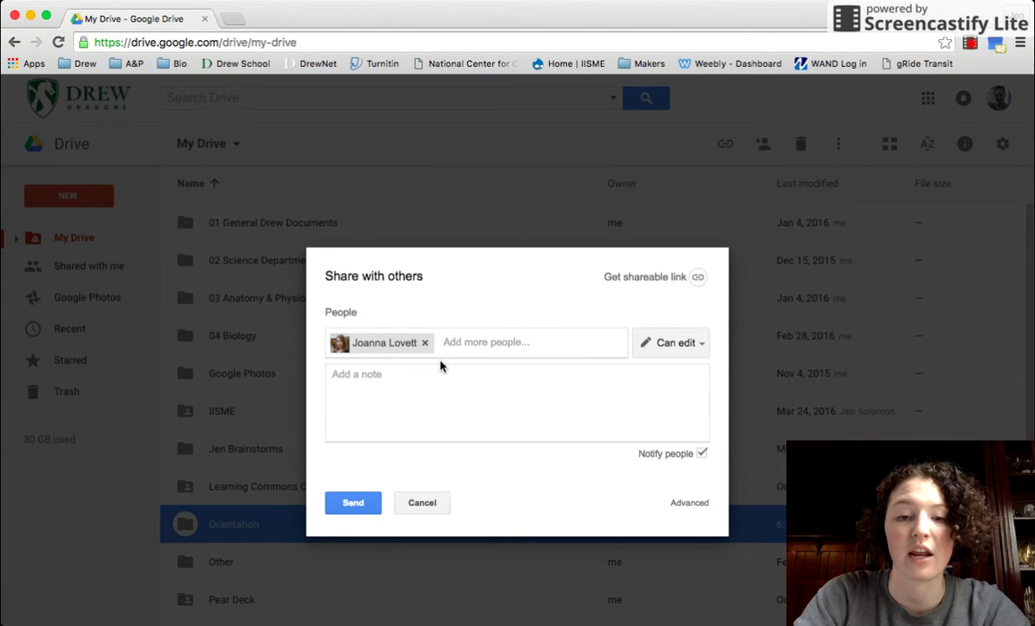
Step: Set the colleague's access to Can view with the note "Hi This is my orientation folder", and cancel the invitation without sending it
left_click(664, 347)
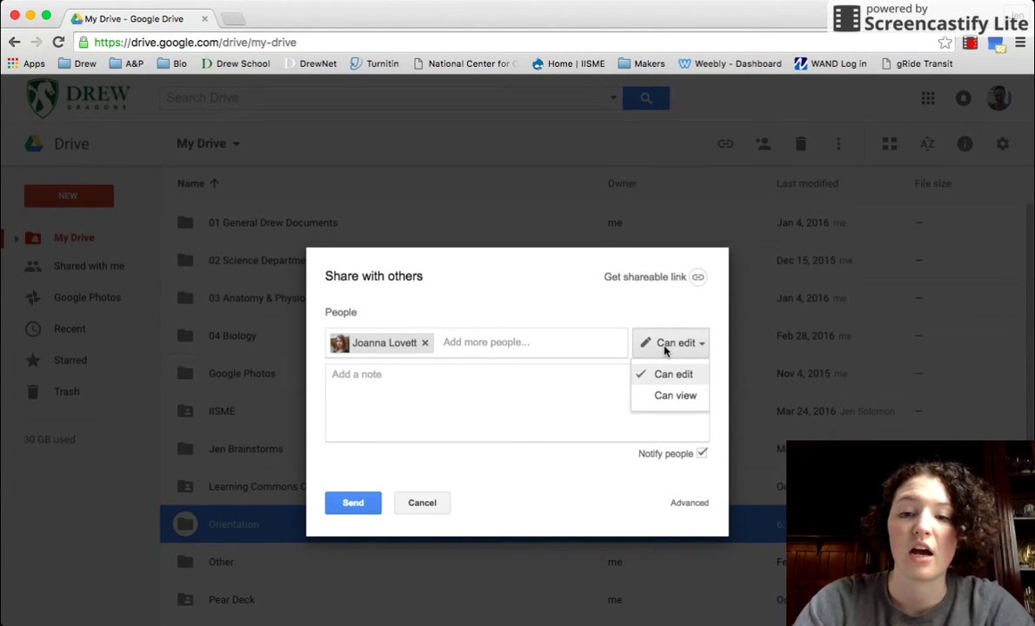
left_click(671, 397)
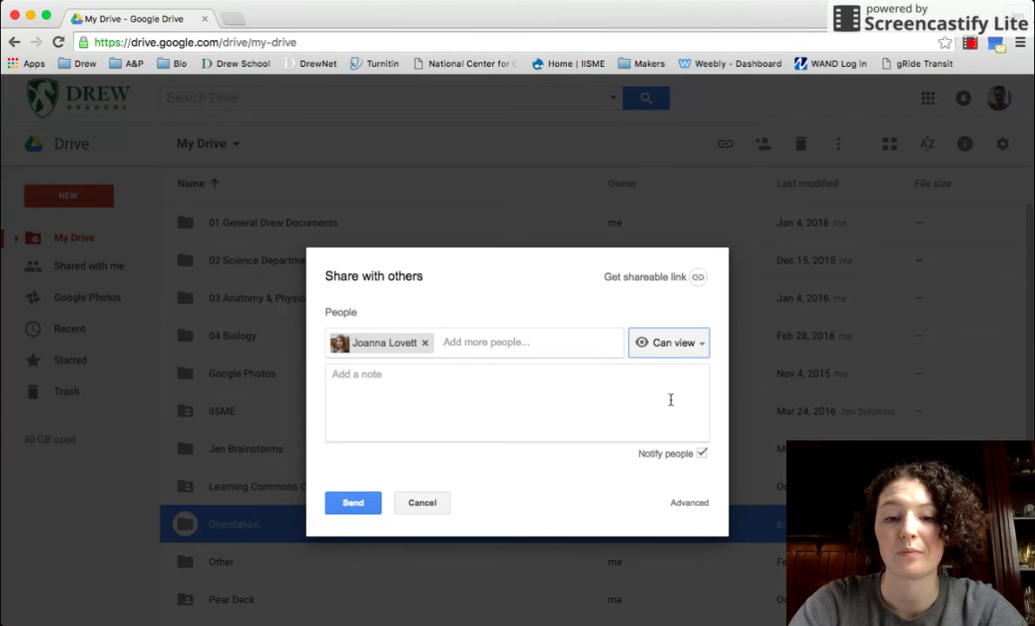
left_click(590, 397)
type("H")
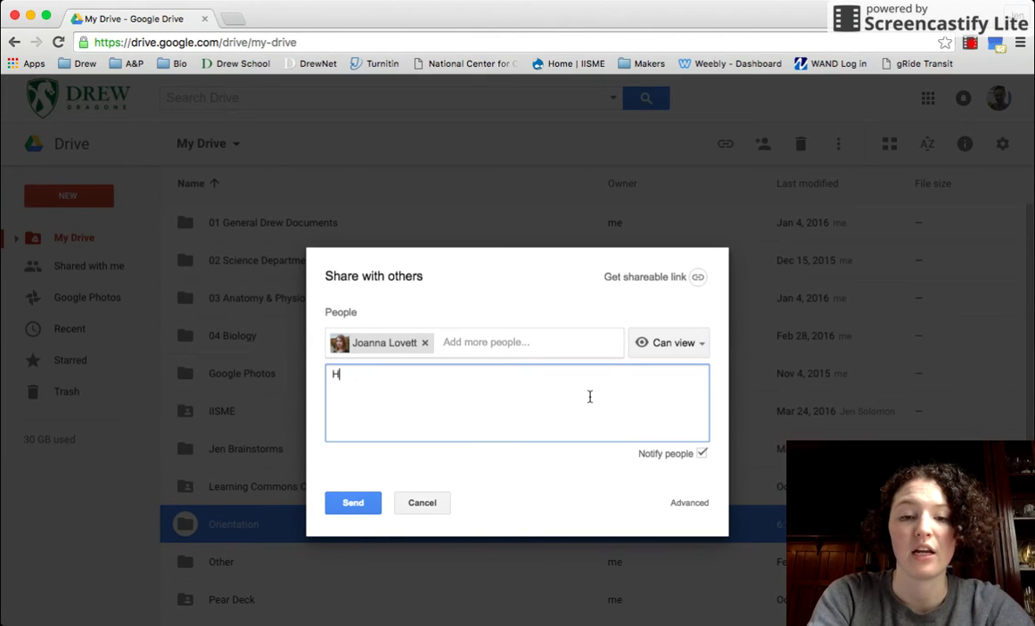
type("i This is my f")
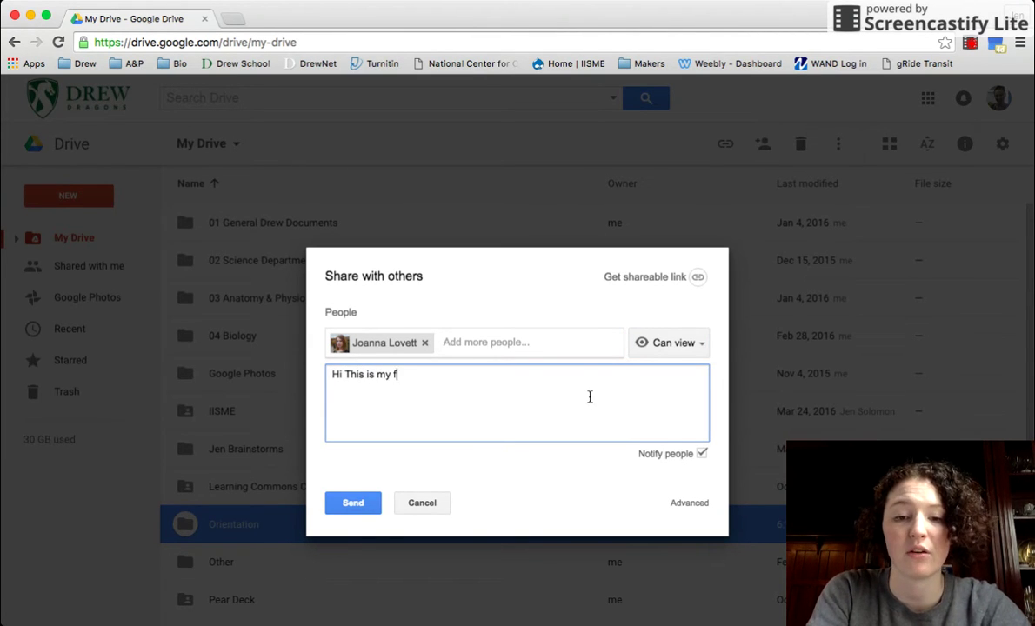
key("BackSpace")
type("orientation f")
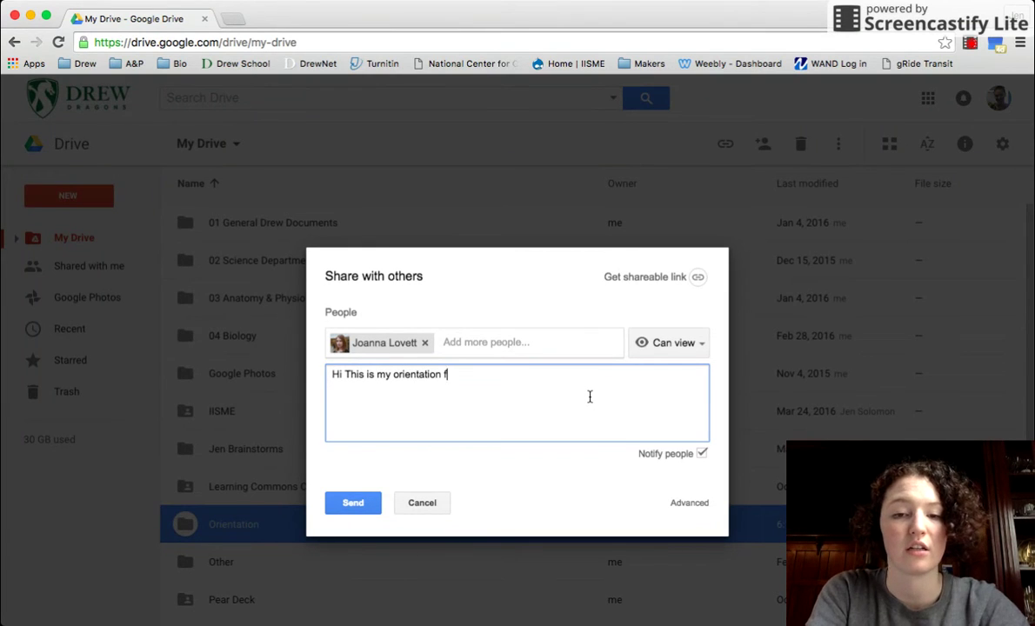
type("older")
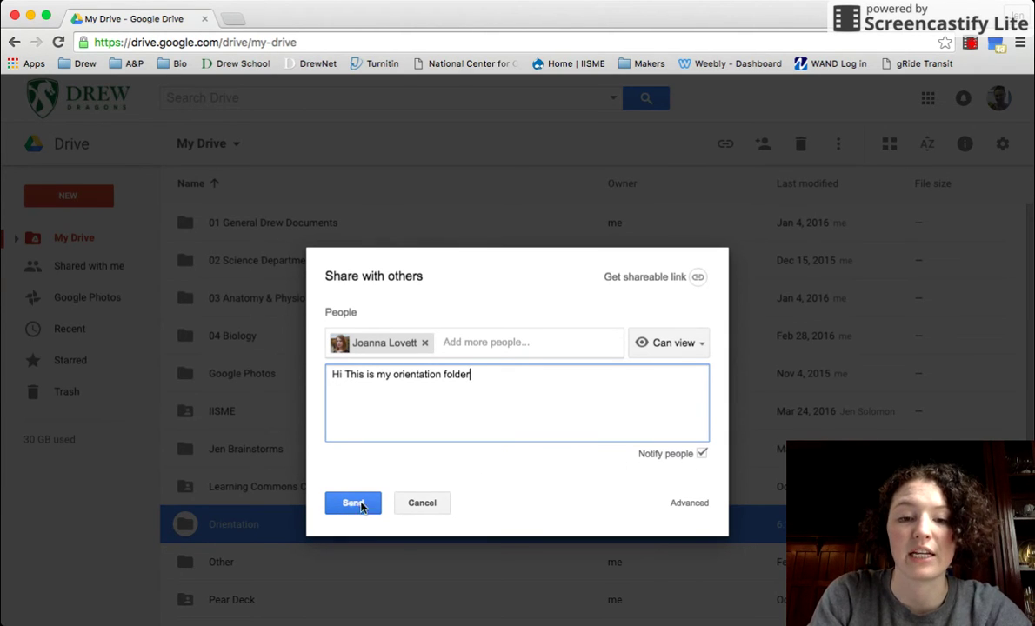
left_click(428, 505)
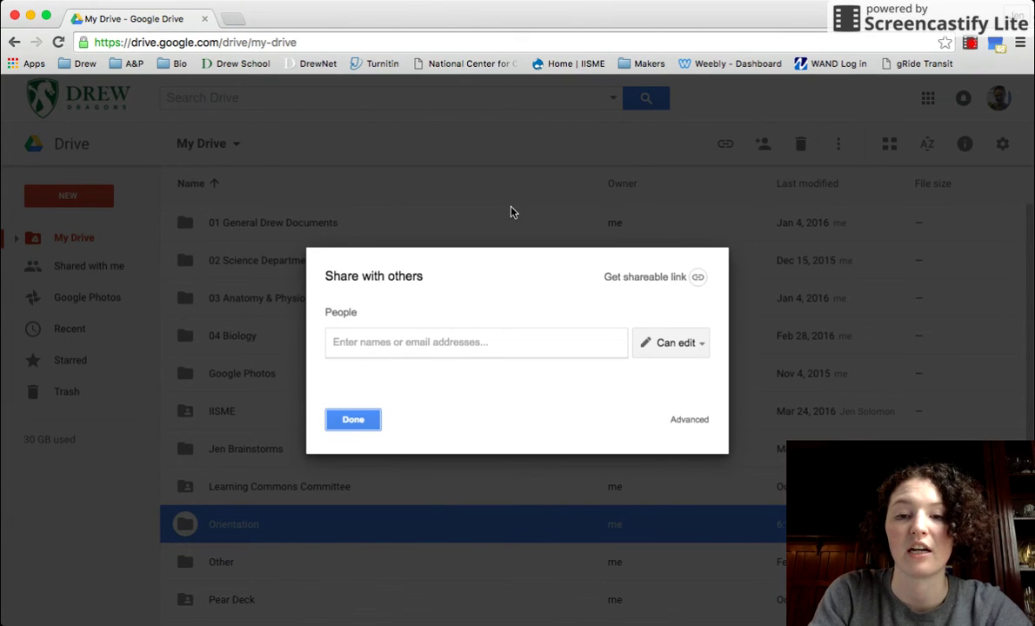
left_click(353, 425)
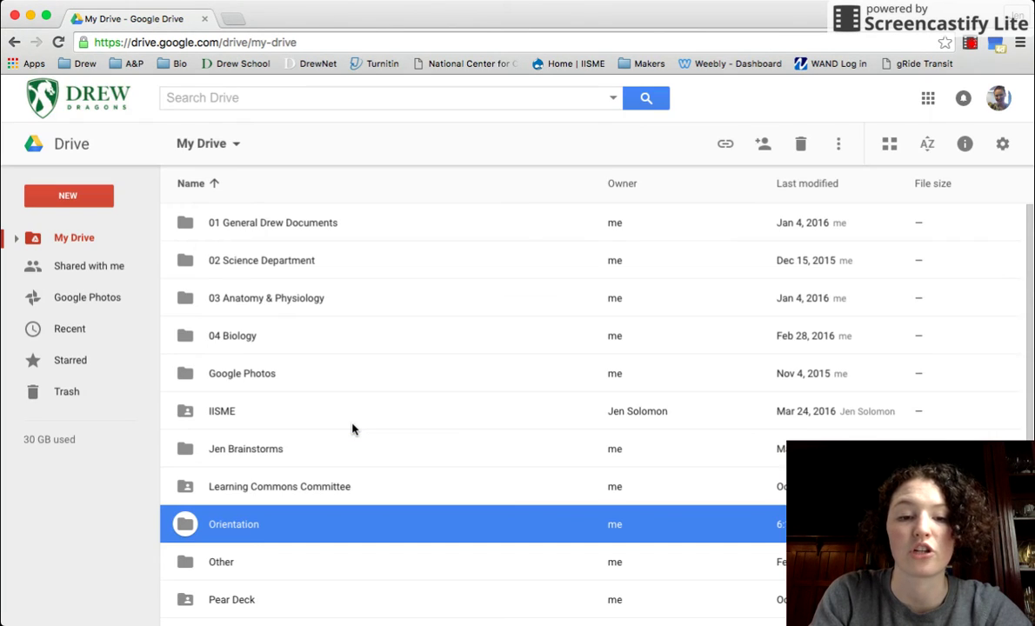